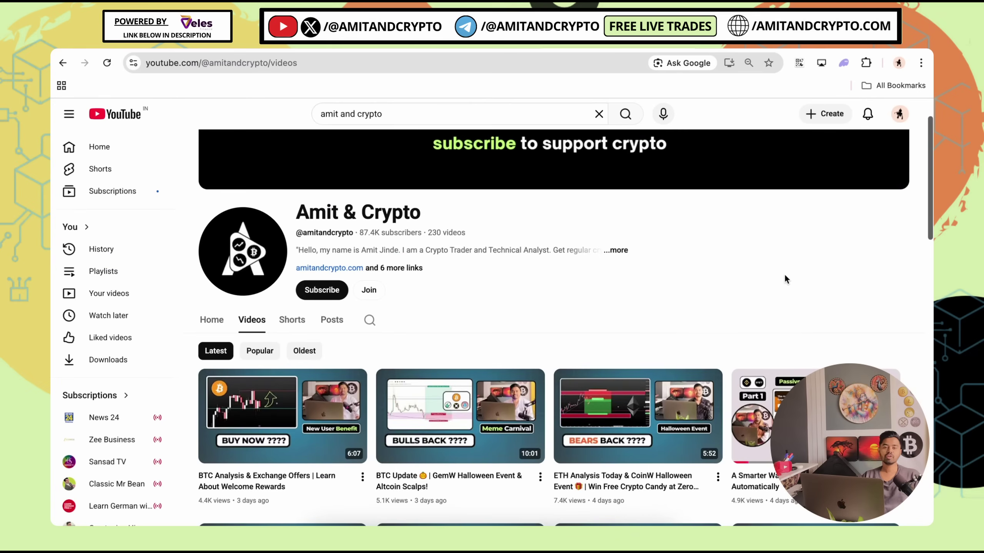
- Scroll down the Veles cabinet to the five ready-made bots and the empty My bots list
scroll(779, 280, "down", 1)
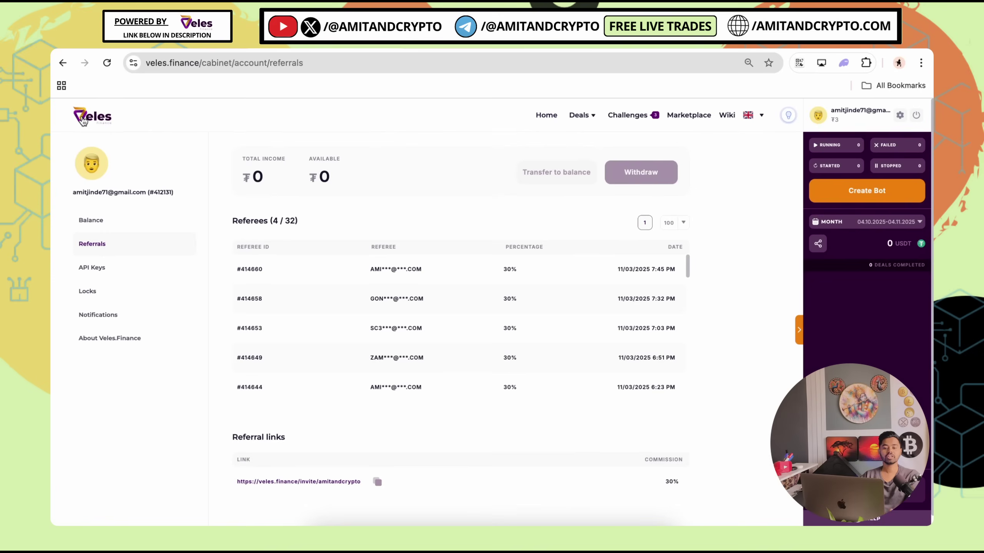
- Return to the Veles cabinet home page and start creating a new trading bot
left_click(82, 120)
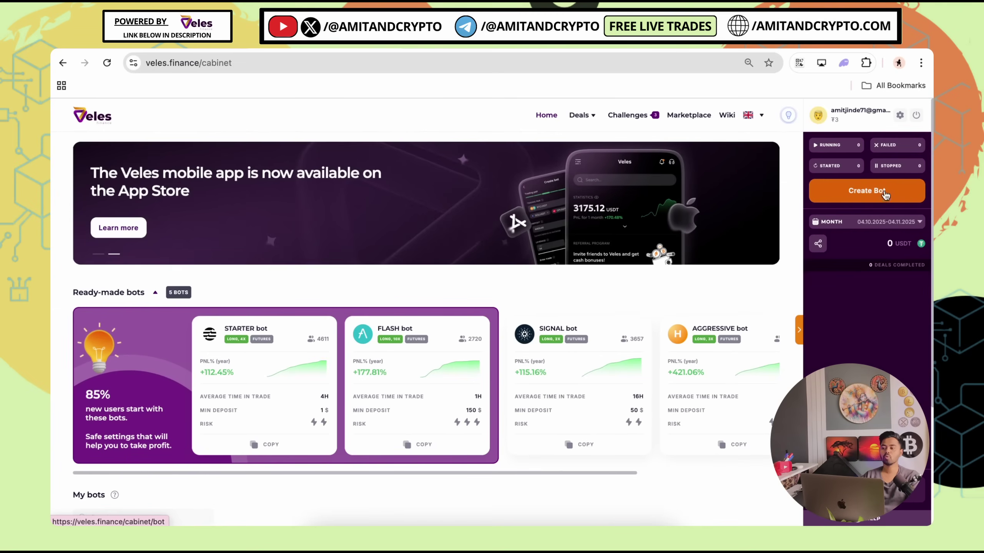
left_click(870, 195)
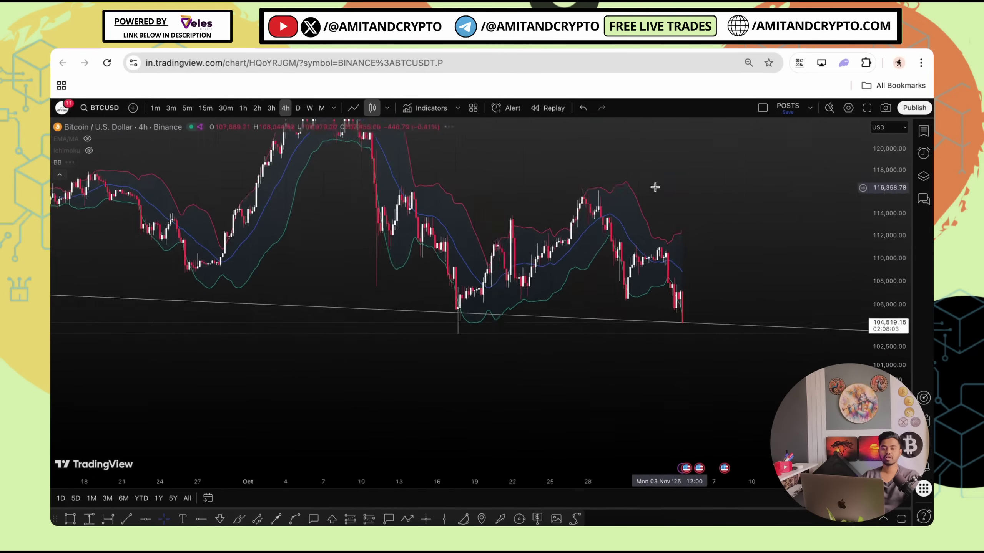
- Switch BTCUSD to the 1D interval and draw a descending trend line from the mid-May high
type("1D")
key("Return")
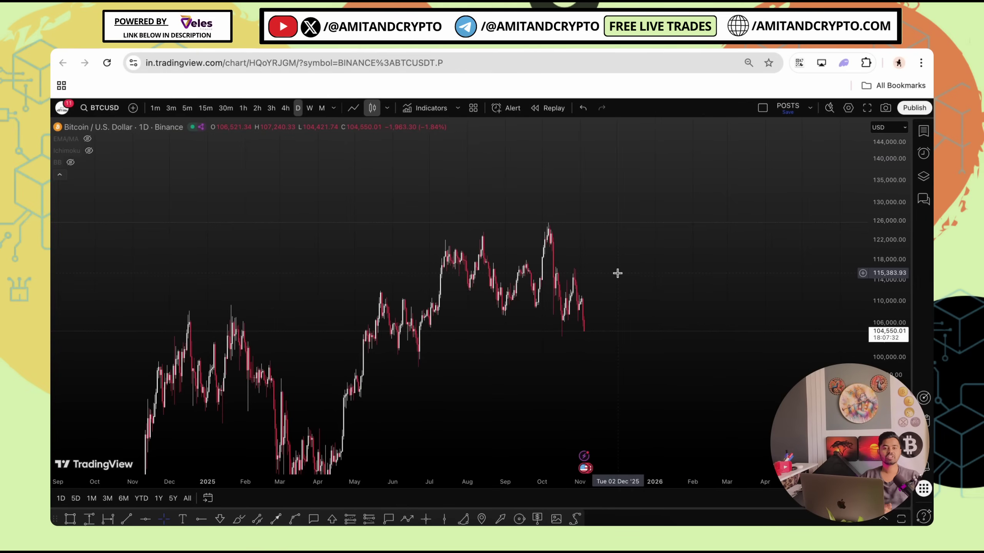
scroll(617, 273, "up", 2)
left_click(127, 519)
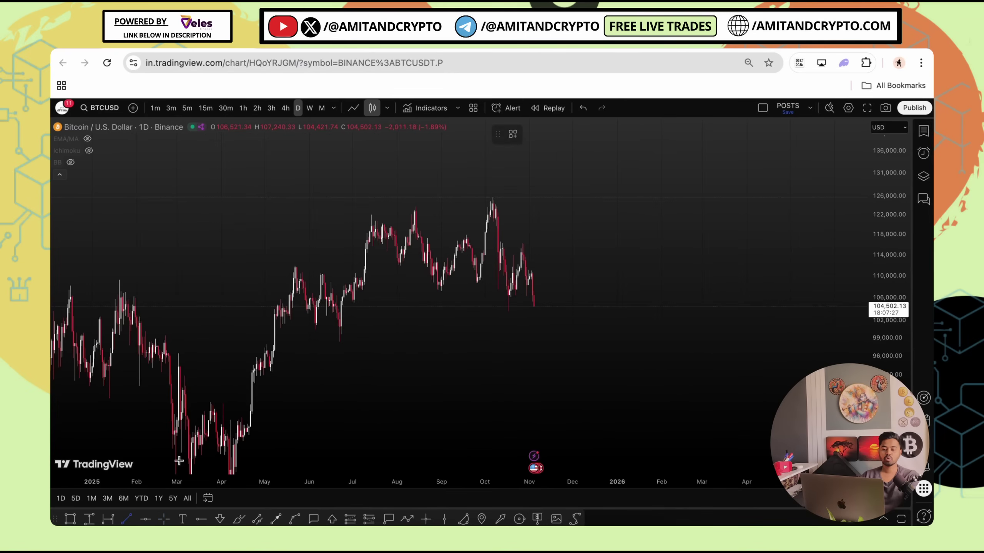
left_click(643, 322)
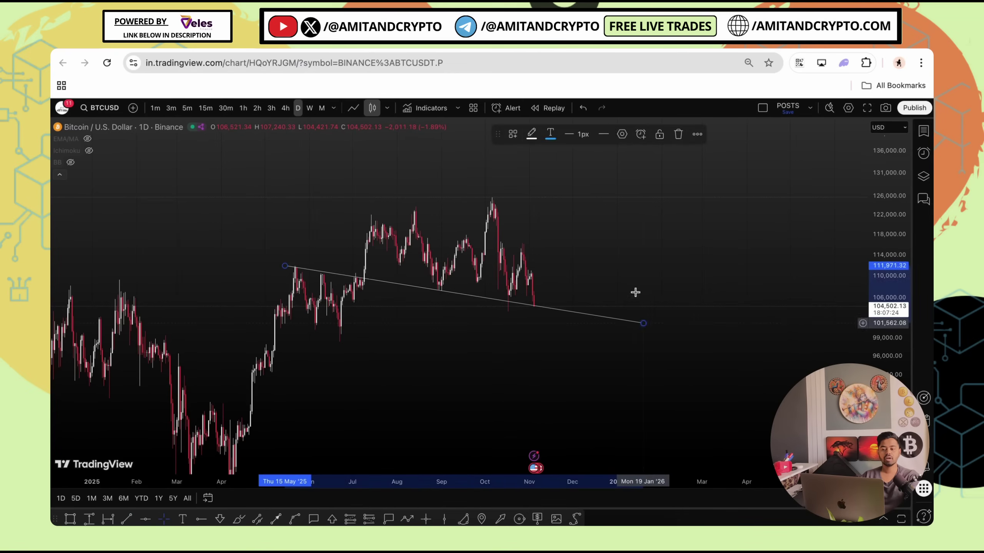
left_click_drag(625, 277, 615, 274)
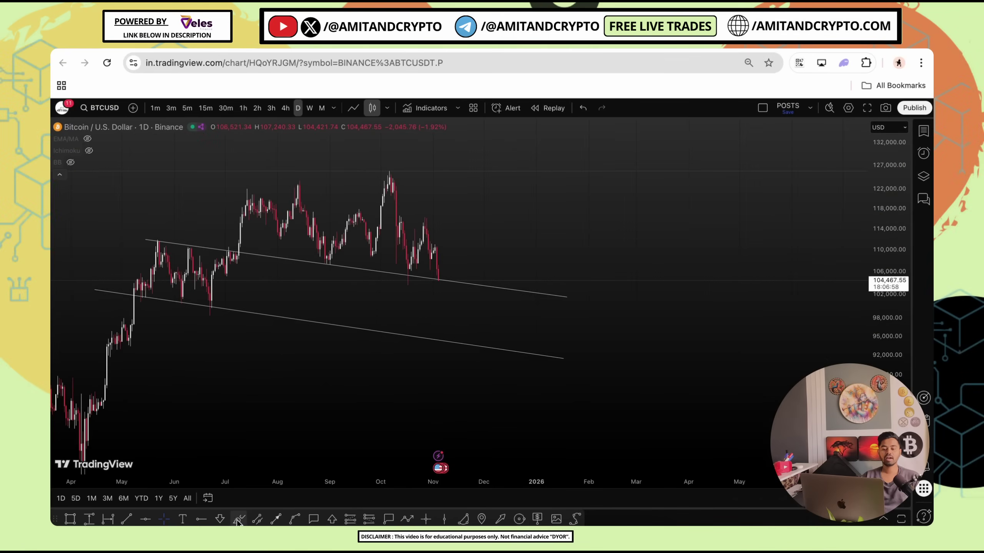
- Sketch a freehand downward zigzag with converging falling wedge lines below the latest candles
left_click(238, 519)
mouse_move(435, 287)
left_mouse_down()
mouse_move(471, 279)
mouse_move(500, 351)
mouse_move(490, 347)
mouse_move(498, 354)
mouse_move(514, 341)
left_mouse_up()
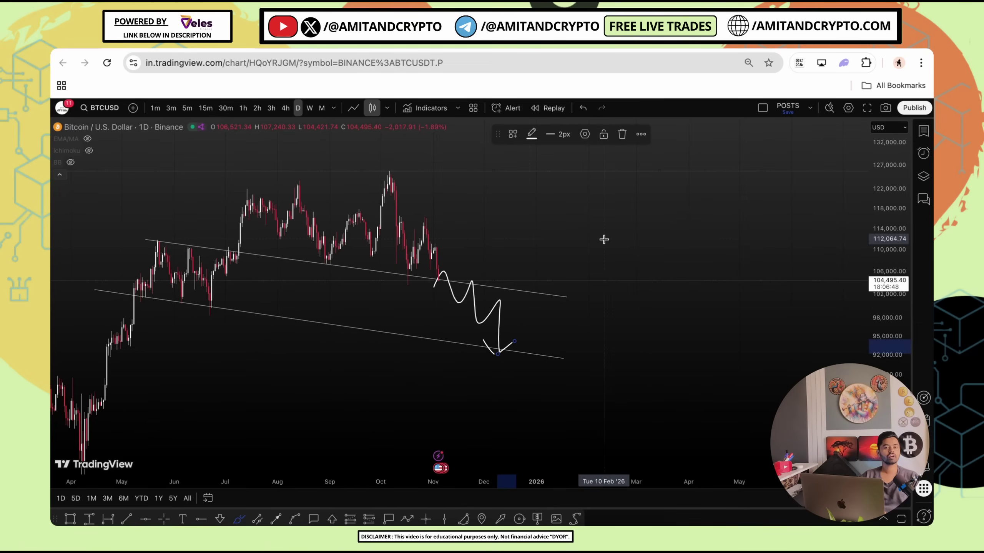
left_click_drag(403, 276, 563, 375)
left_click_drag(454, 239, 575, 362)
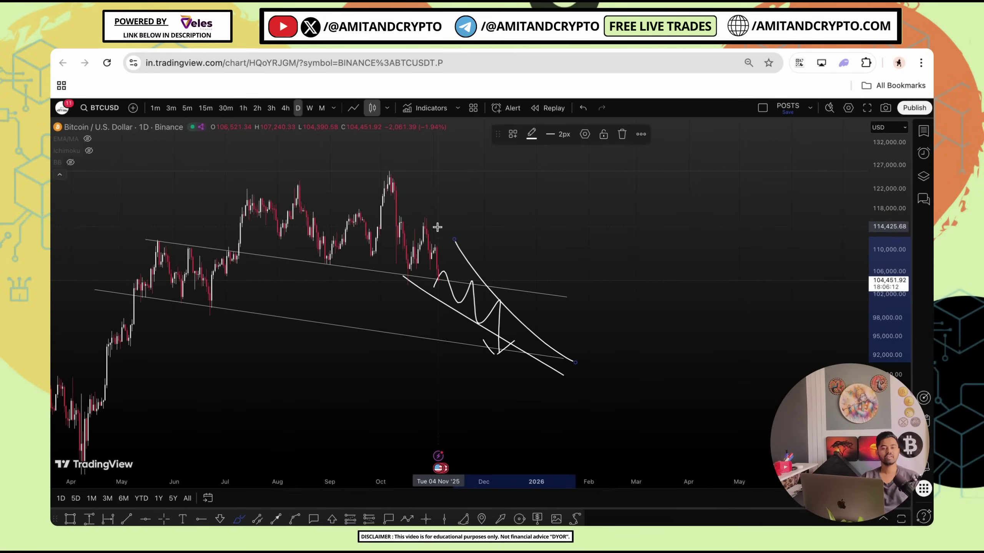
- Handwrite a circled 1 followed by the word Trend in the empty chart area
left_click_drag(588, 195, 590, 236)
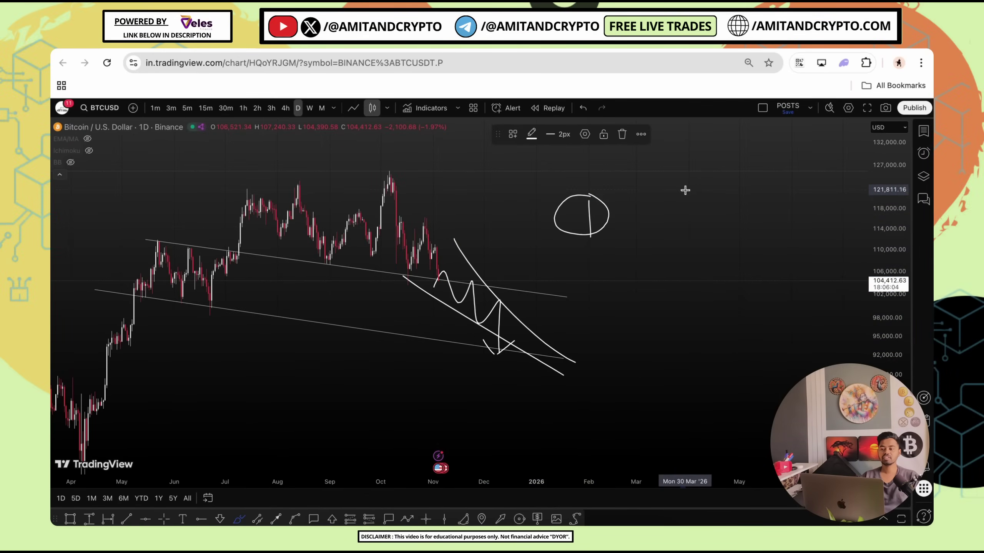
left_click_drag(640, 189, 688, 190)
left_click_drag(672, 190, 680, 242)
left_click_drag(692, 232, 809, 212)
left_click_drag(797, 187, 814, 263)
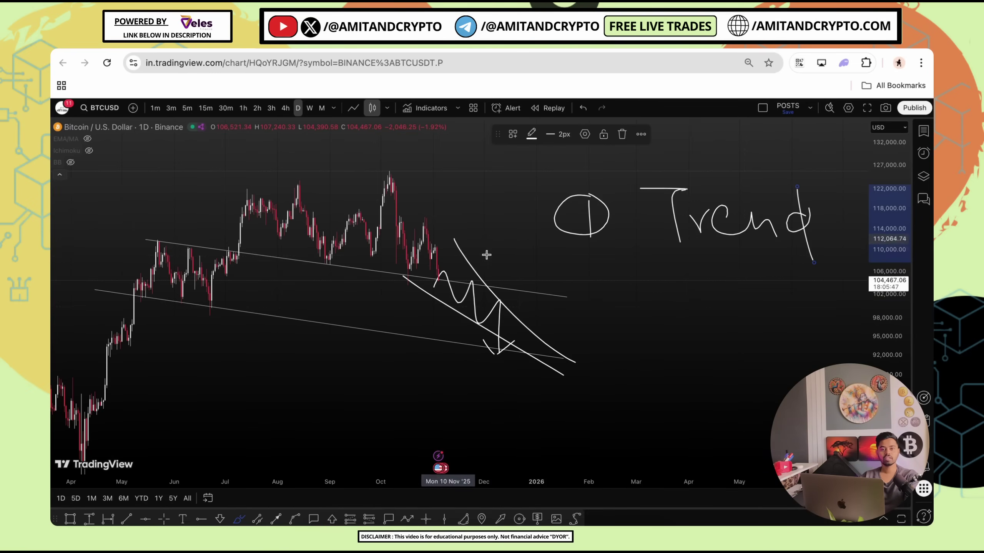
- Handwrite a circled 2 followed by the word Limit below the first item
left_click_drag(583, 287, 625, 306)
mouse_move(588, 264)
left_mouse_down()
mouse_move(626, 270)
mouse_move(612, 265)
mouse_move(686, 314)
mouse_move(732, 298)
mouse_move(763, 310)
left_mouse_up()
left_click(684, 280)
left_click_drag(780, 295, 781, 322)
left_click_drag(798, 271, 833, 322)
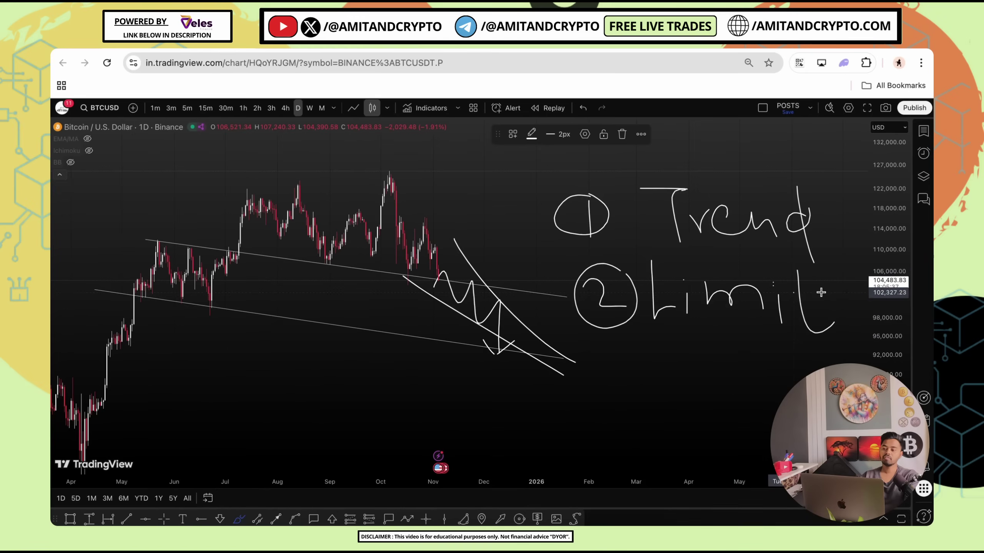
left_click(772, 284)
left_click_drag(795, 292, 822, 292)
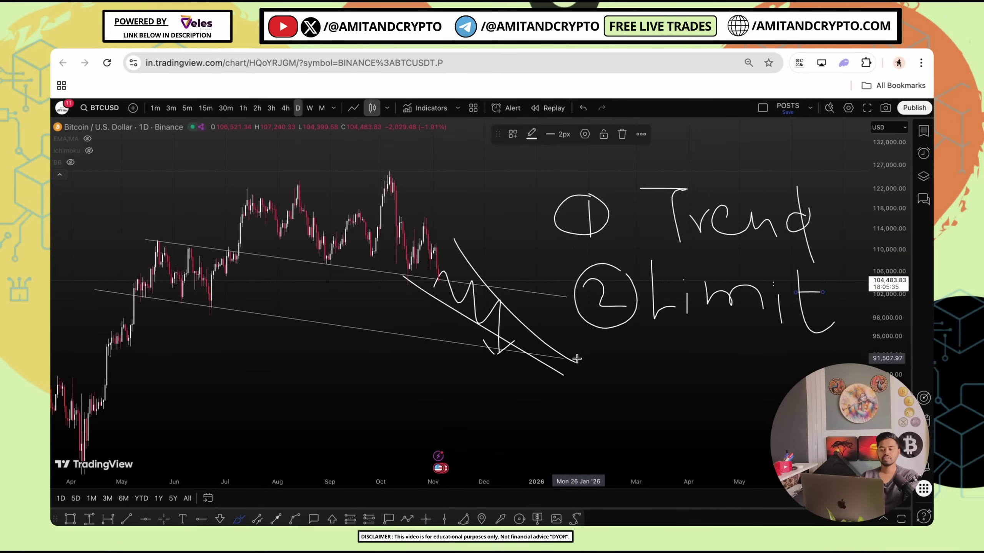
- Handwrite a circled 3 followed by SL below the Limit item
left_click_drag(655, 347, 659, 349)
left_click_drag(608, 370, 635, 399)
left_click_drag(754, 354, 710, 387)
left_click_drag(777, 355, 798, 385)
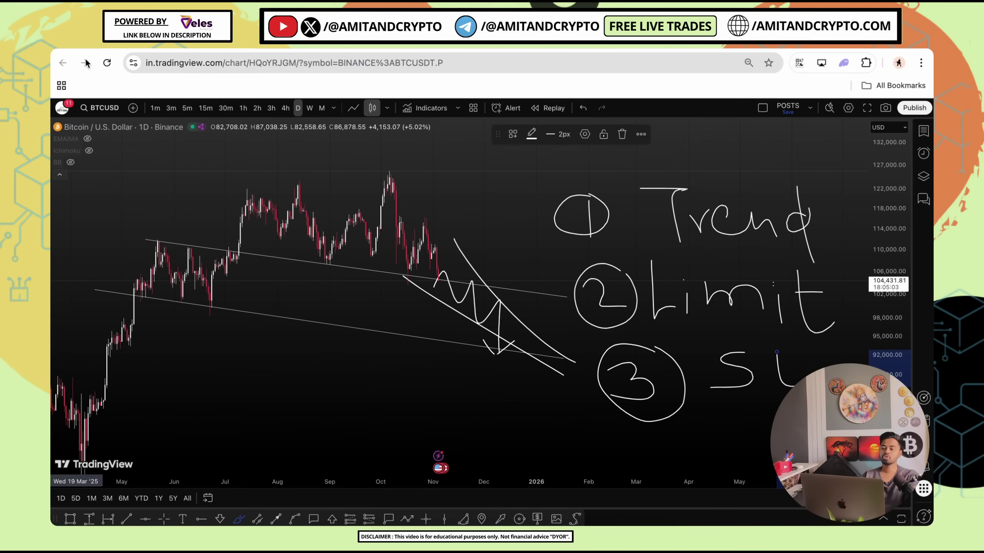
- Tick off the Trend, Limit and SL items with check marks
left_click_drag(484, 189, 541, 179)
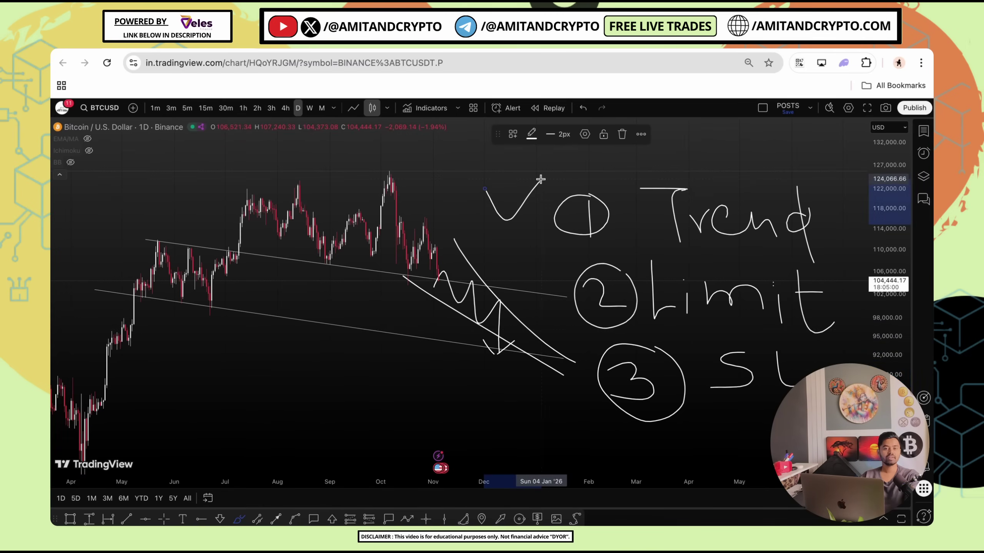
left_click_drag(525, 277, 570, 270)
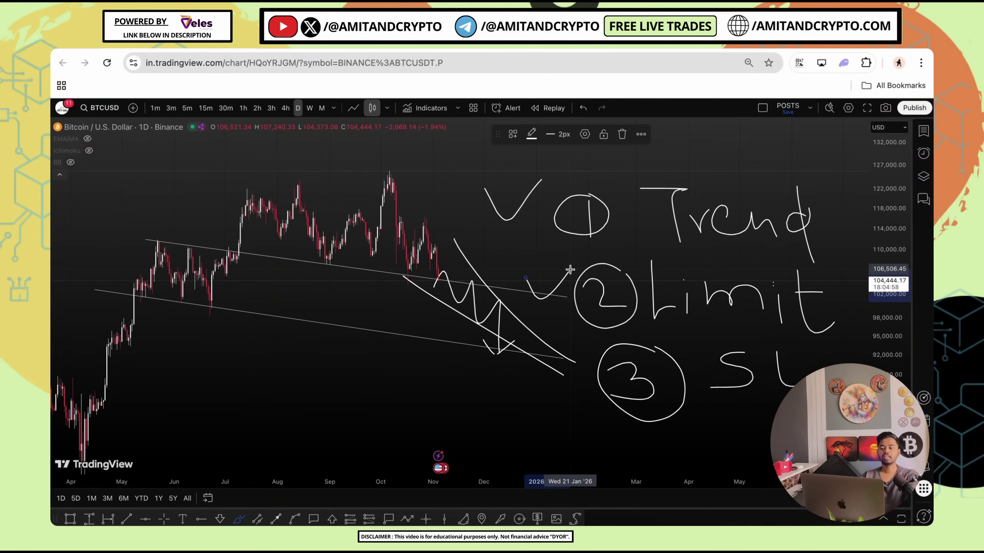
left_click_drag(544, 411, 601, 365)
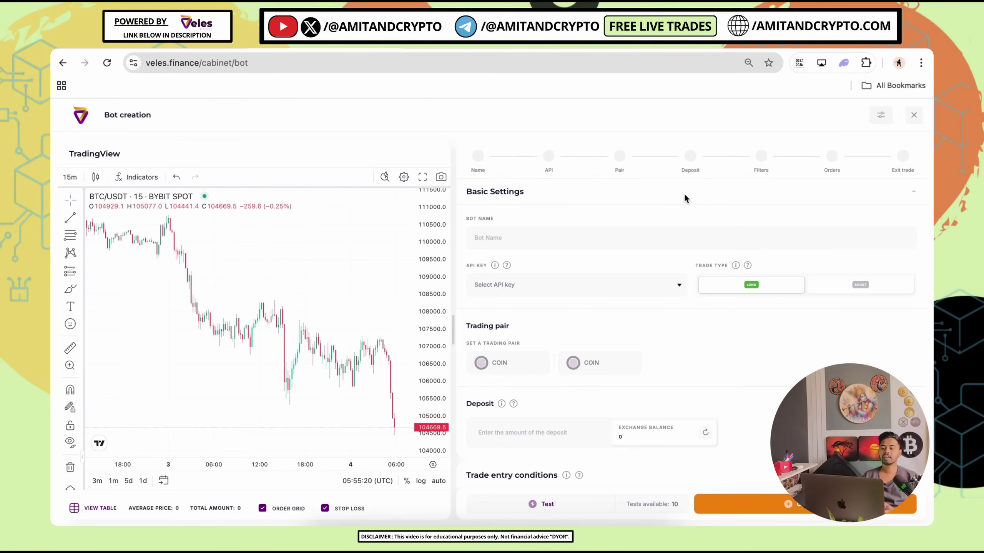
- Name the new bot 'BTC Short Signal Scalper'
left_click(555, 236)
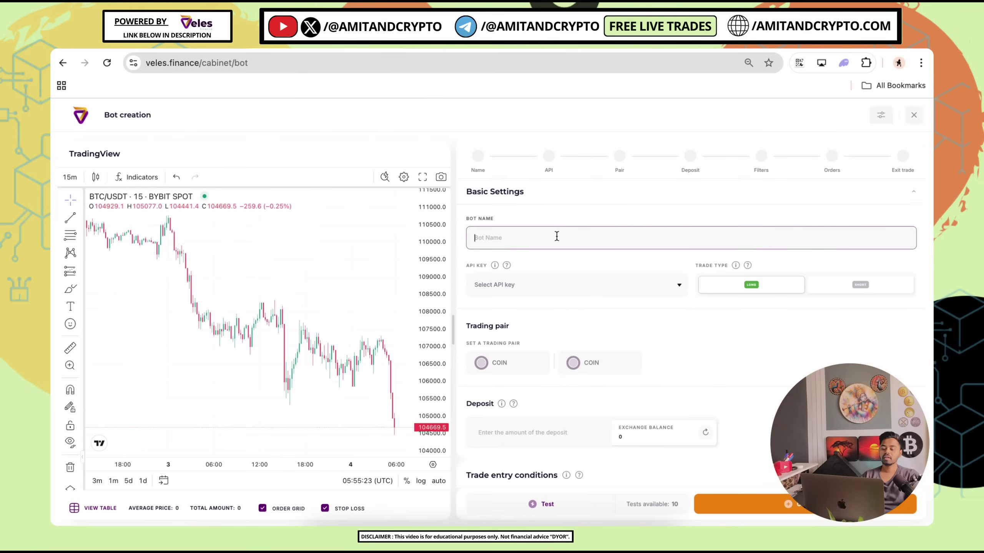
type("BB")
key("BackSpace")
key("BackSpace")
type("B")
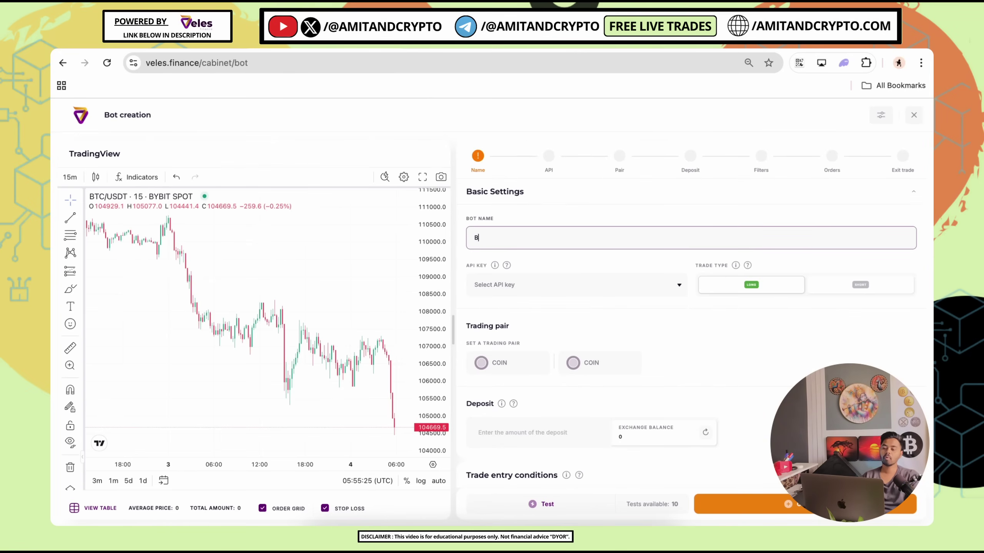
type("TC Short")
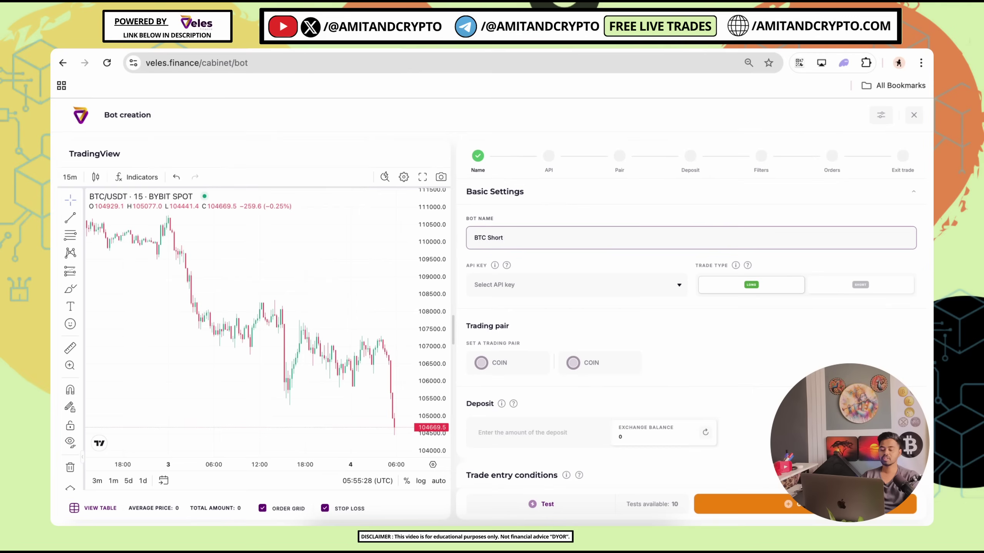
type(" Signal Scalper")
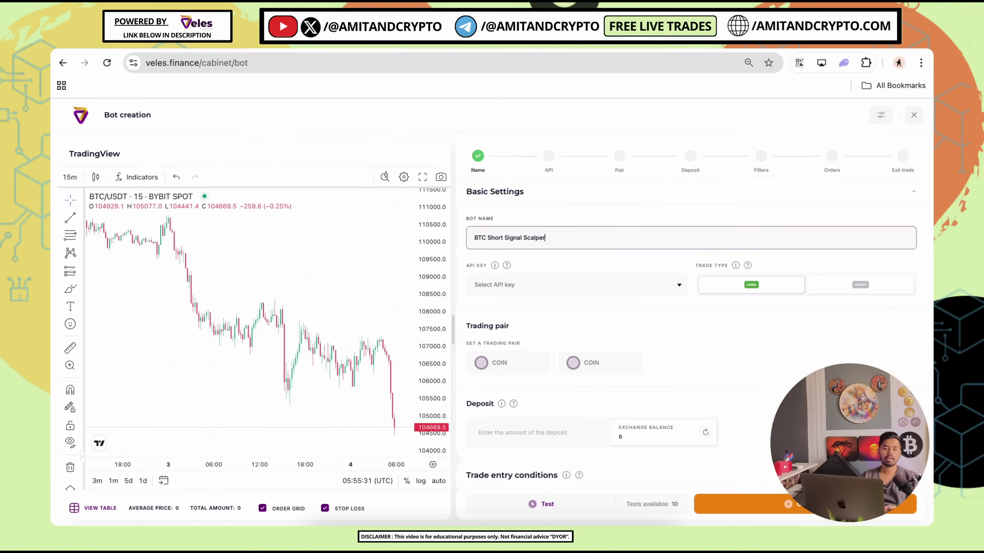
double_click(491, 234)
double_click(586, 232)
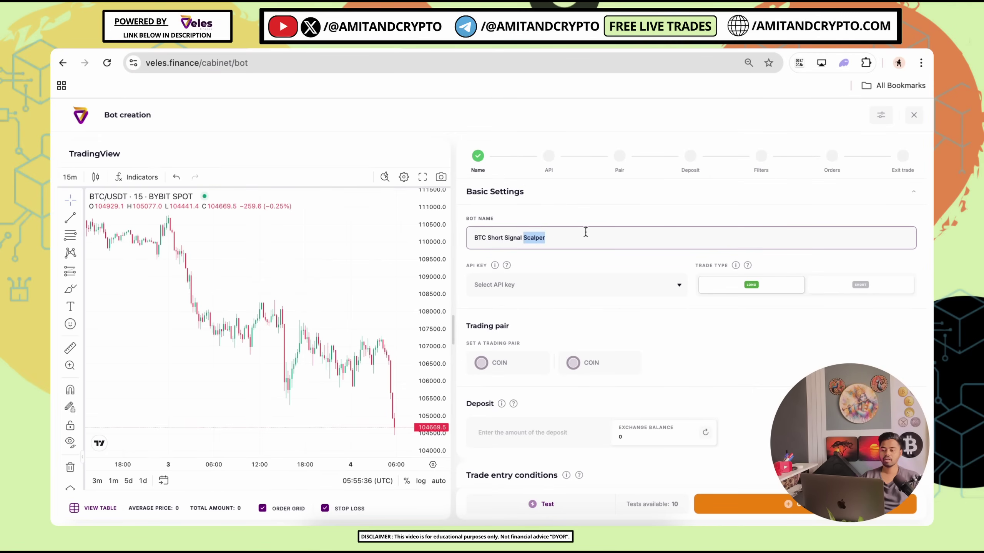
- Link the Bybit Futures API key and set the trade type to Short
left_click(542, 285)
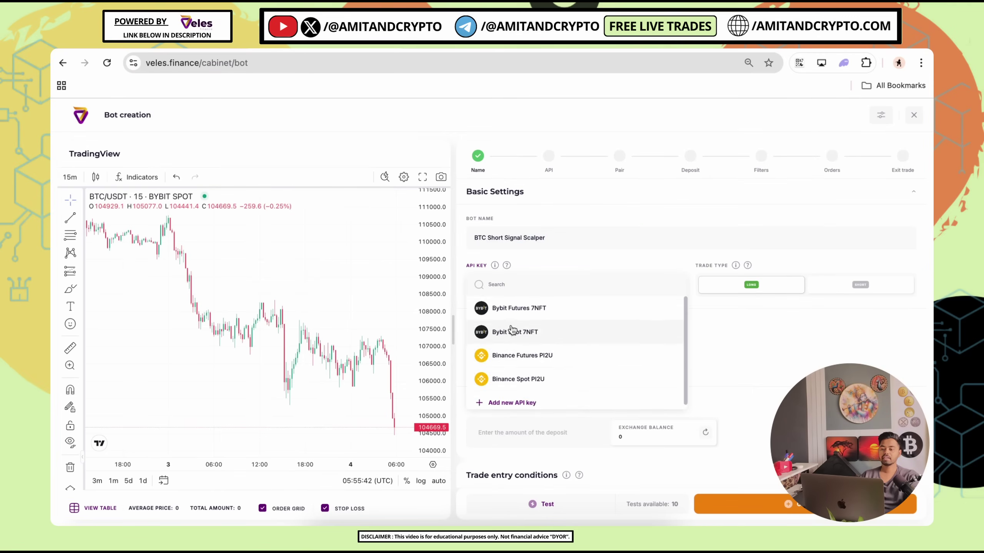
left_click(515, 306)
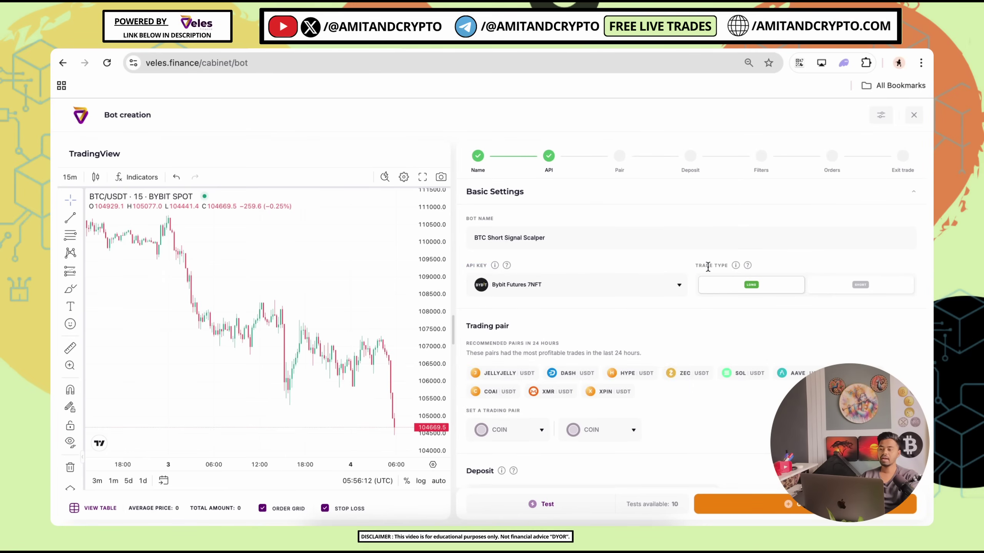
left_click(866, 289)
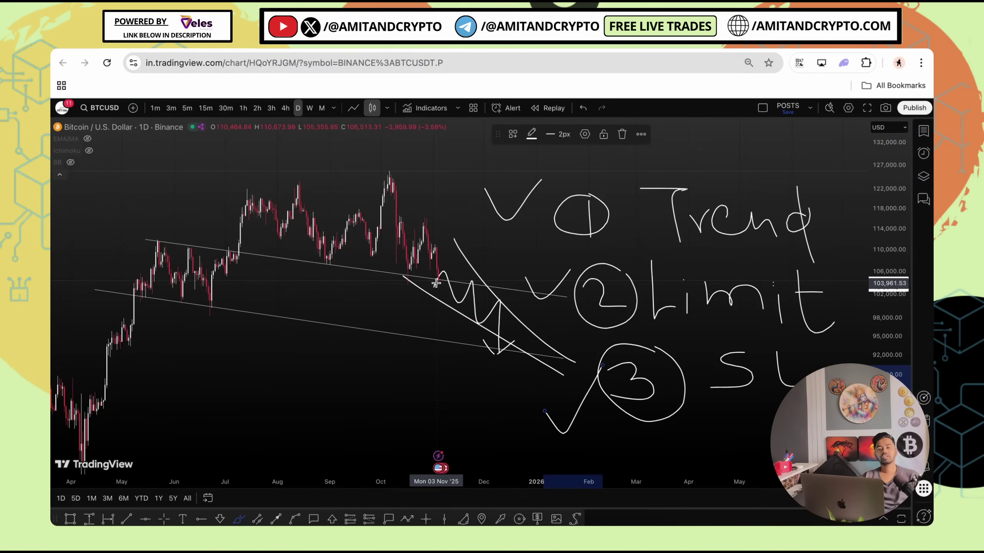
- Mark the August–October highs and circle the October candles touching the lower trendline
left_click_drag(267, 175, 287, 175)
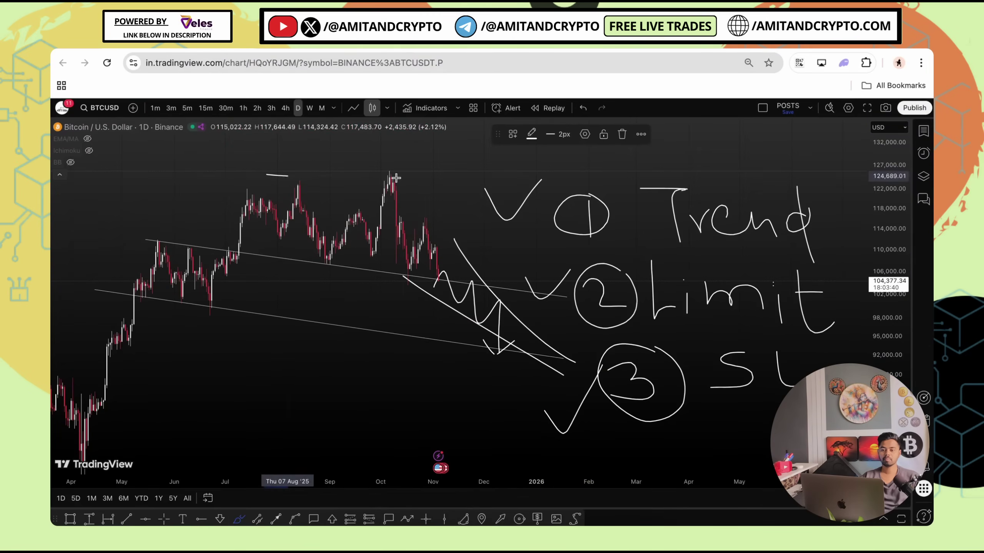
mouse_move(396, 177)
left_mouse_down()
mouse_move(404, 192)
mouse_move(289, 170)
left_mouse_up()
left_click_drag(418, 164, 420, 195)
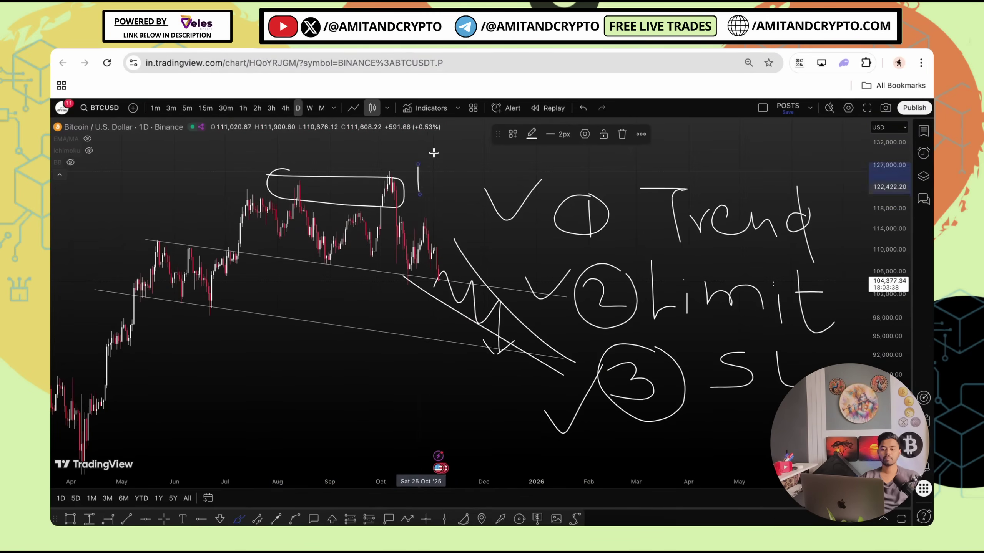
left_click_drag(425, 147, 410, 150)
left_click_drag(406, 185, 434, 173)
mouse_move(412, 168)
left_mouse_down()
mouse_move(433, 184)
mouse_move(425, 206)
left_mouse_up()
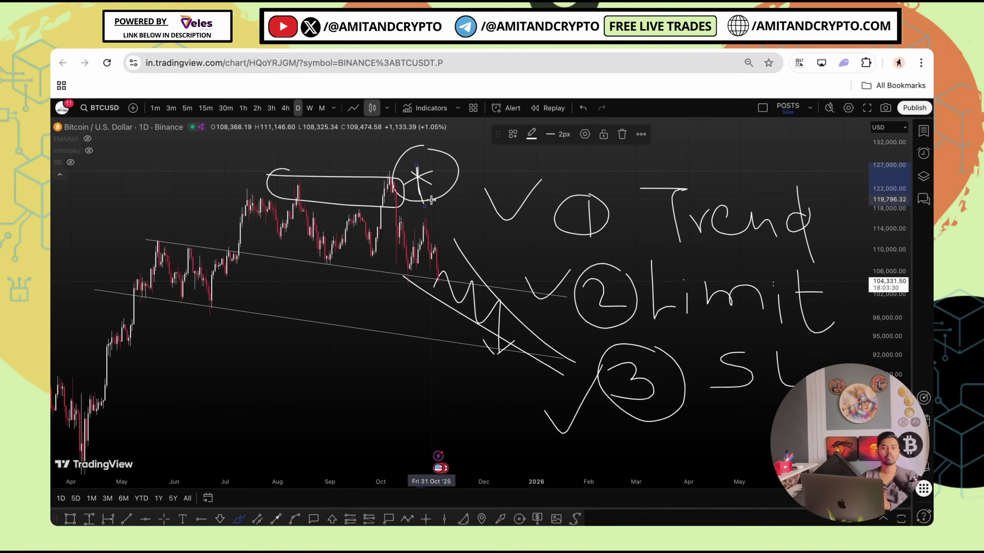
left_click_drag(409, 271, 406, 272)
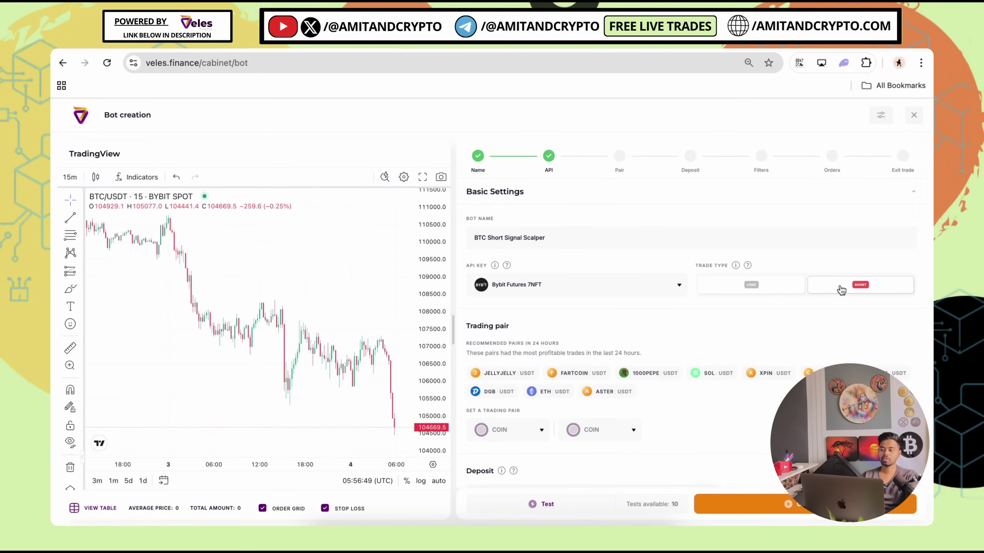
- Search 'btc' to pick BTC as the base coin, then choose USDT as the quote coin
scroll(654, 326, "down", 4)
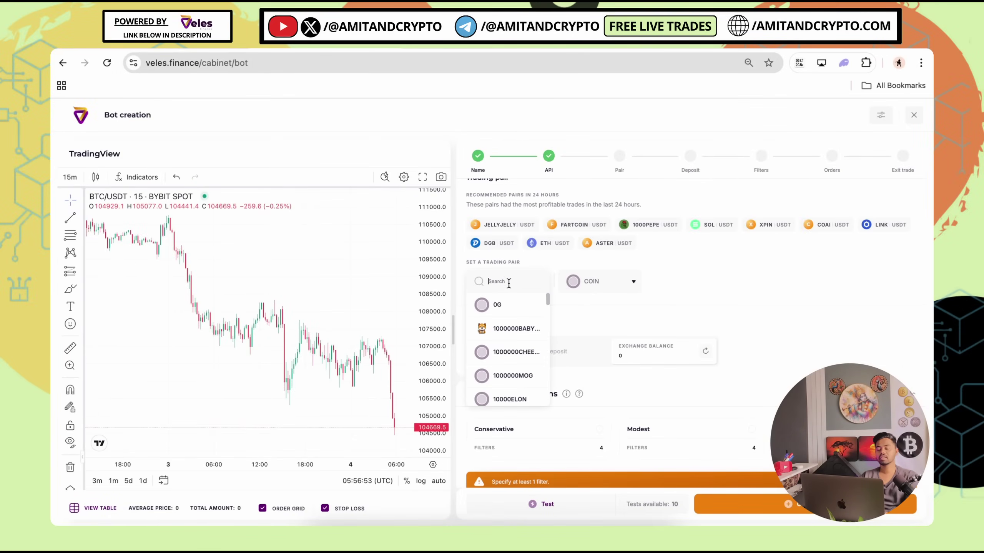
type("btc")
left_click(509, 307)
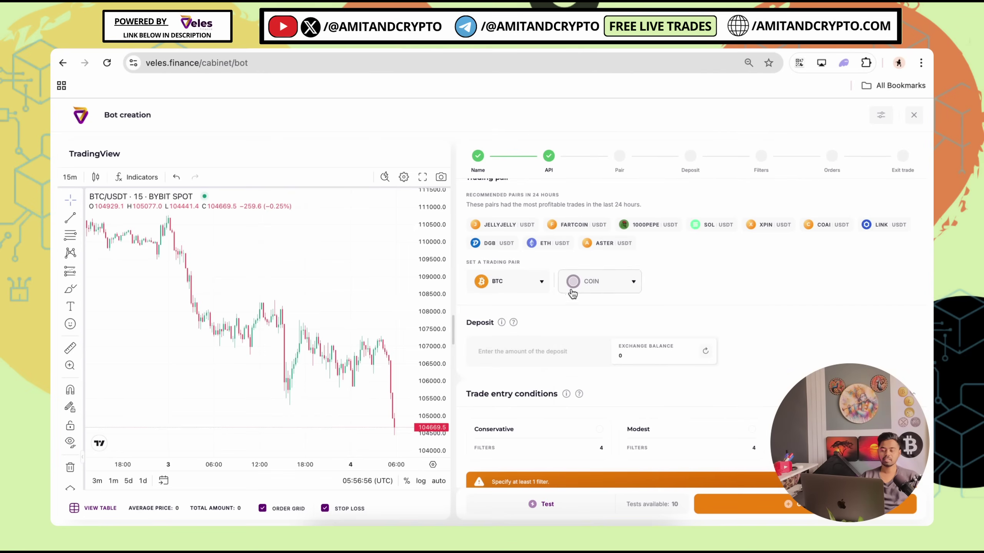
left_click(573, 290)
left_click(593, 334)
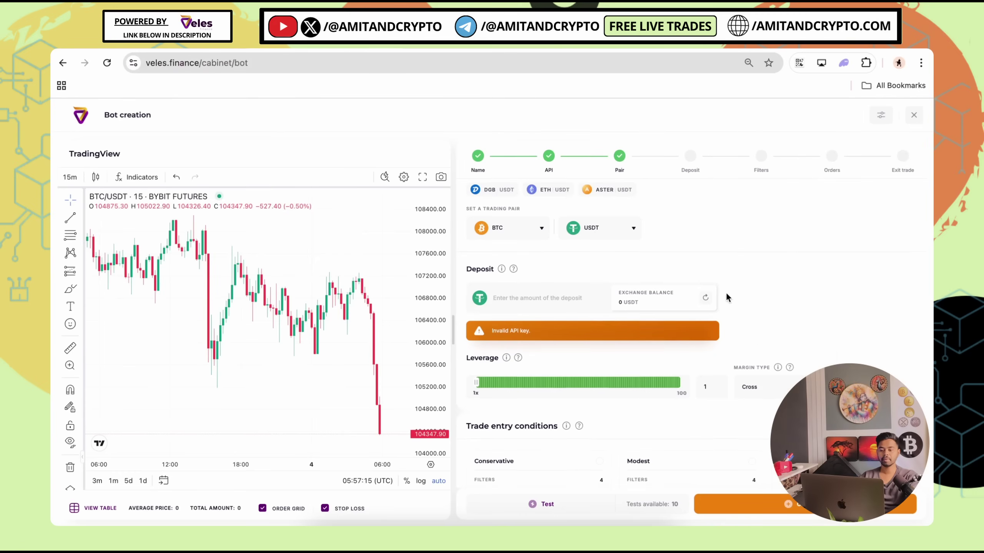
- Transfer the whole USDT balance from the Funding account to Unified Trading and confirm
scroll(725, 292, "down", 1)
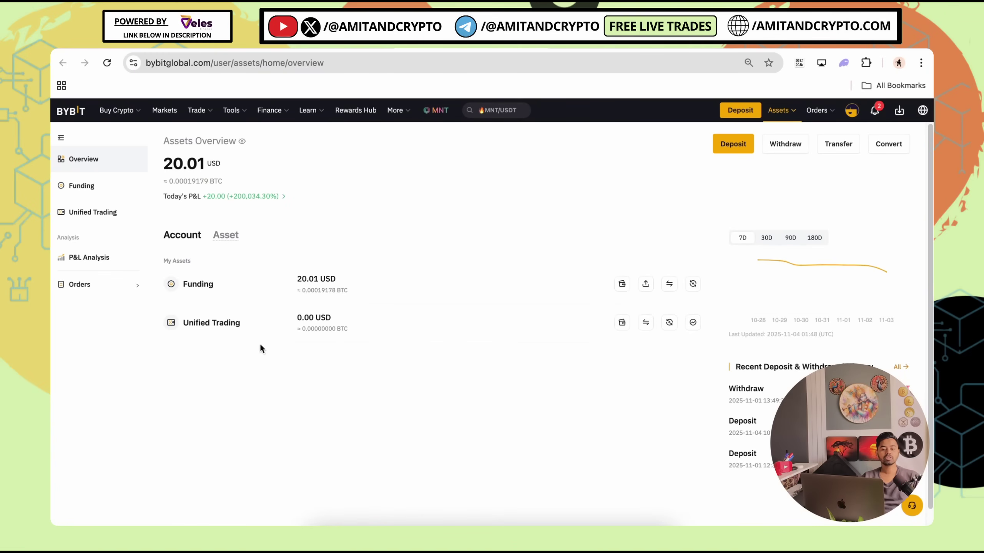
left_click(669, 284)
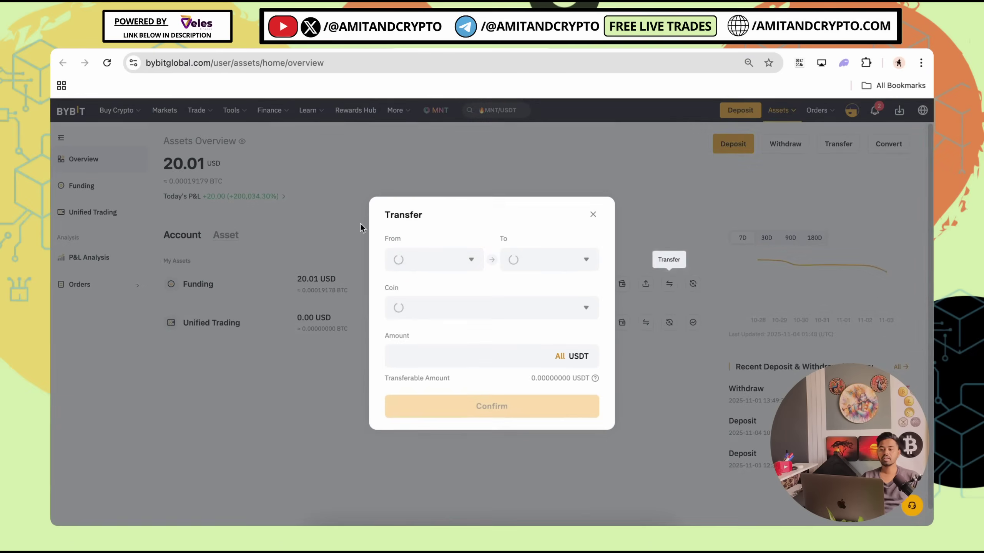
left_click(433, 264)
left_click(434, 285)
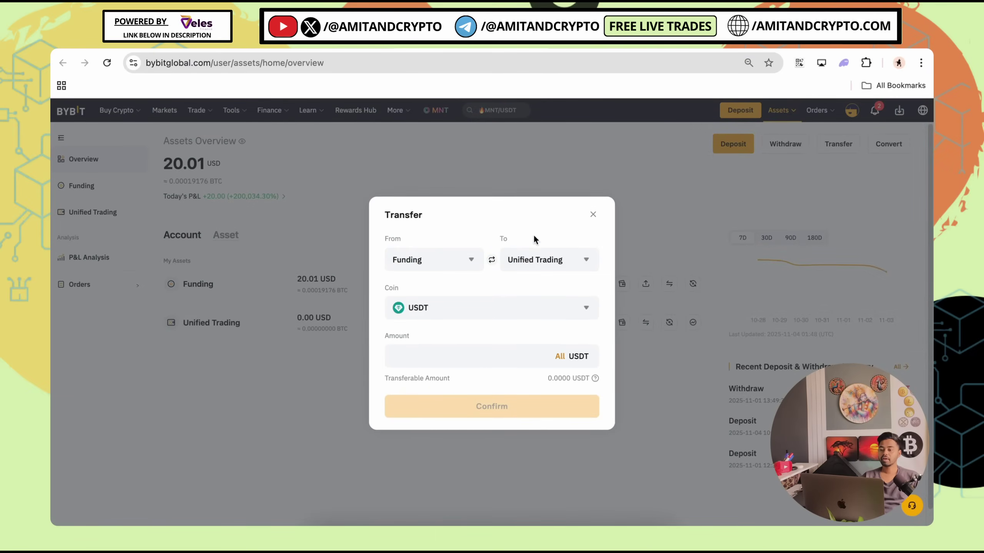
left_click(574, 355)
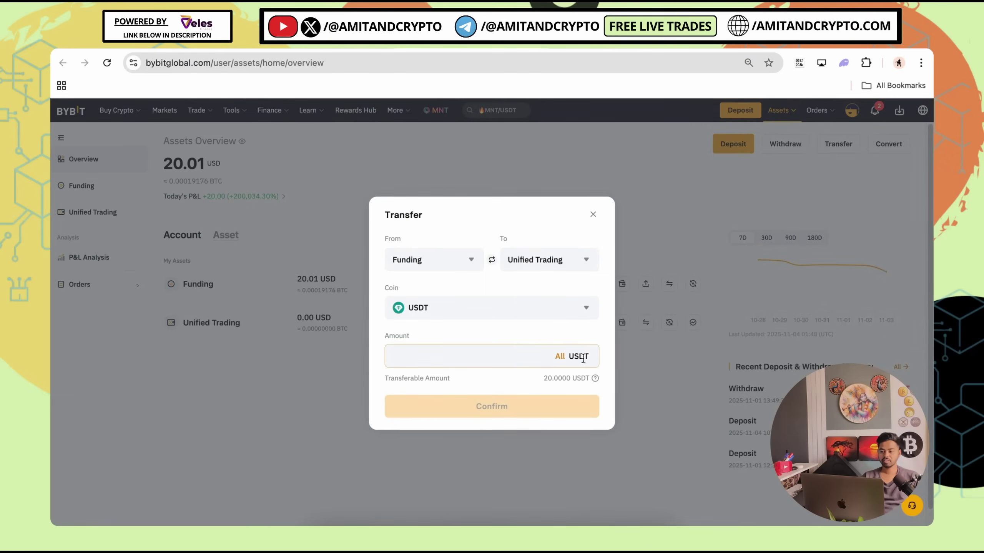
left_click(560, 357)
left_click(540, 407)
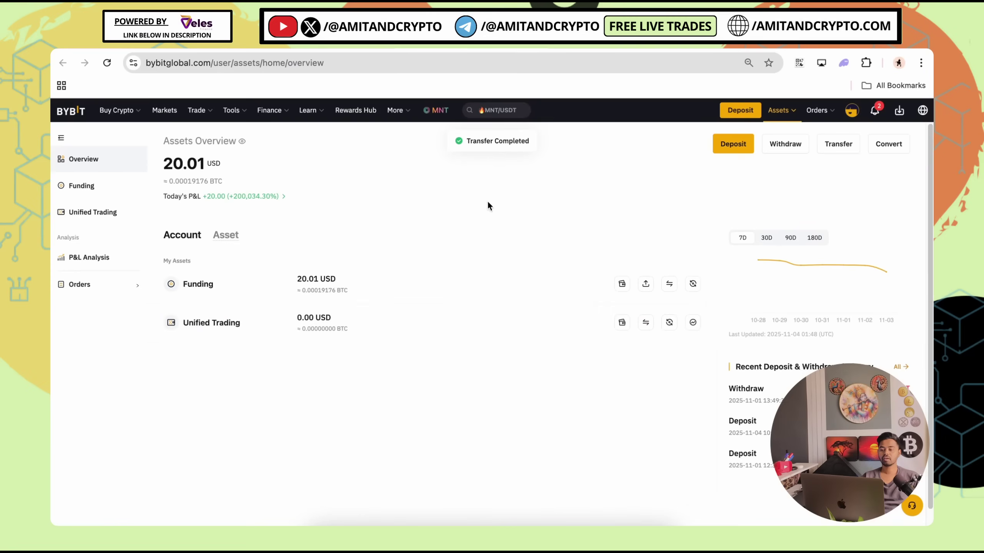
- Refresh the exchange balance on the bot form and enter 11 USDT as the deposit
left_click(351, 49)
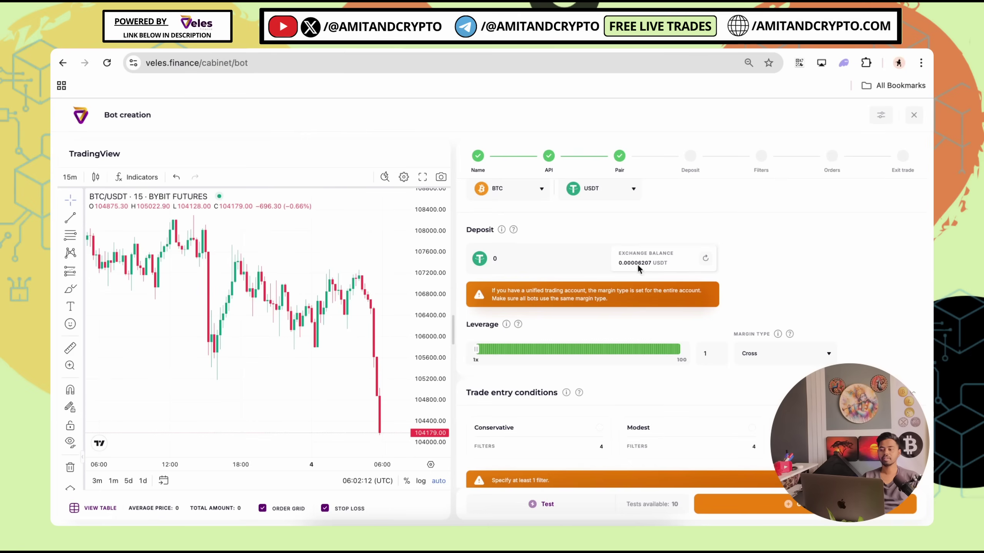
left_click(705, 258)
type("11")
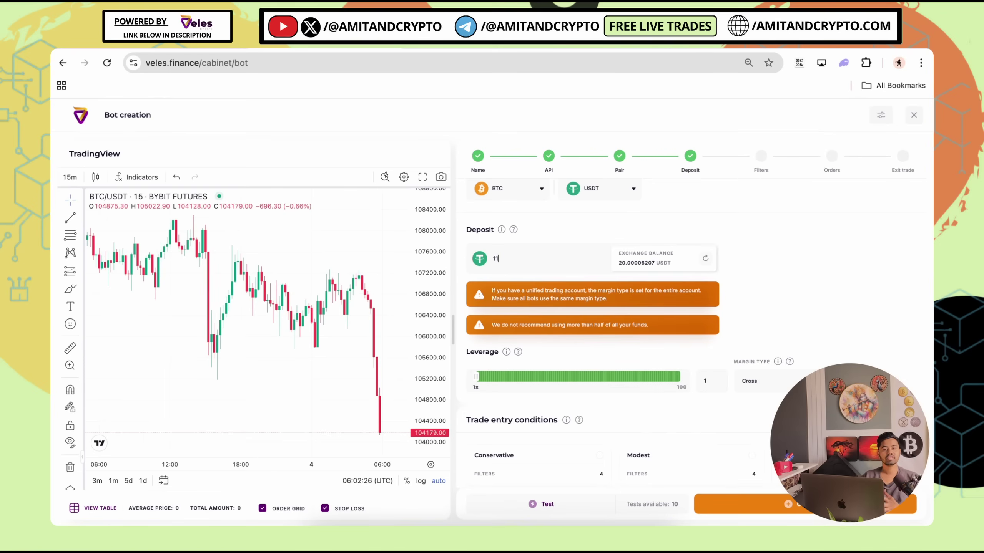
key("BackSpace")
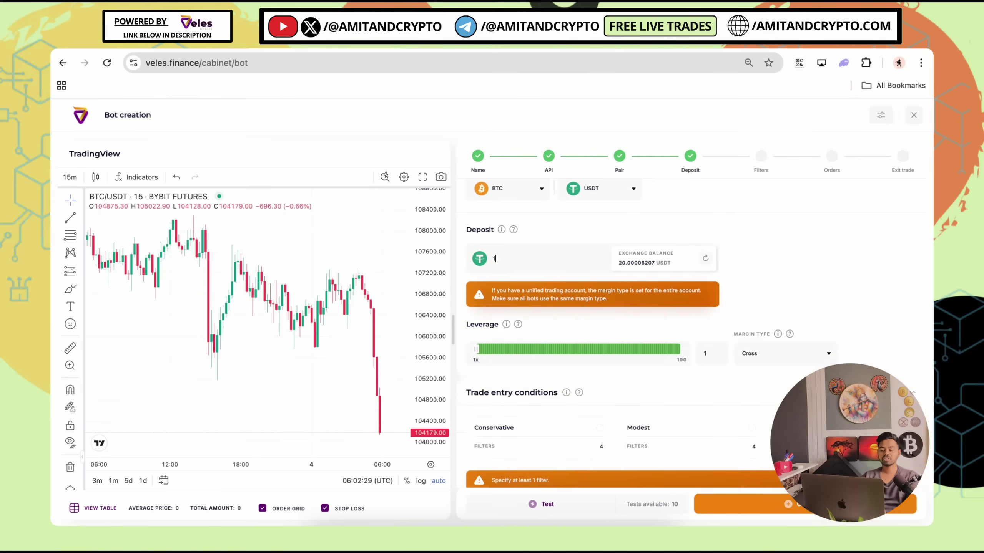
type("0")
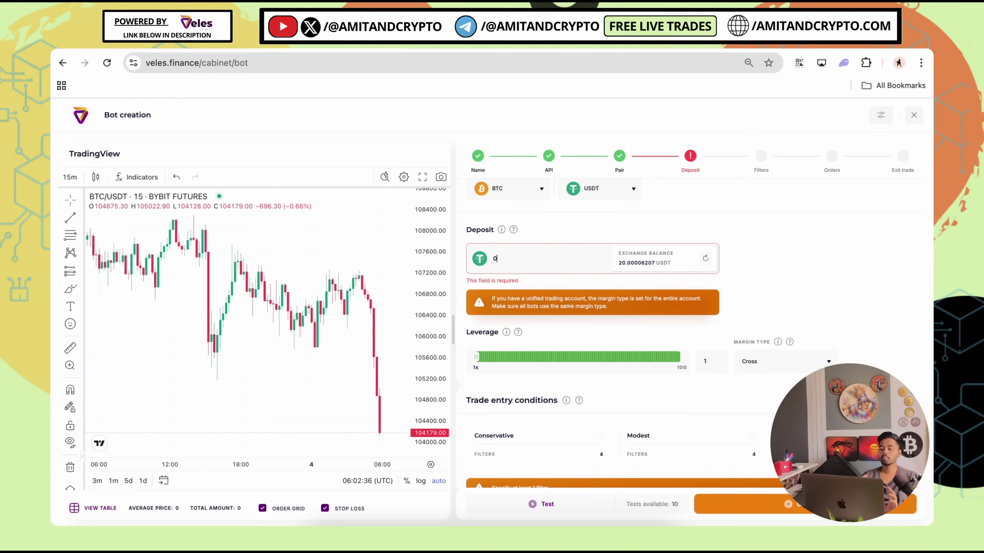
type("11")
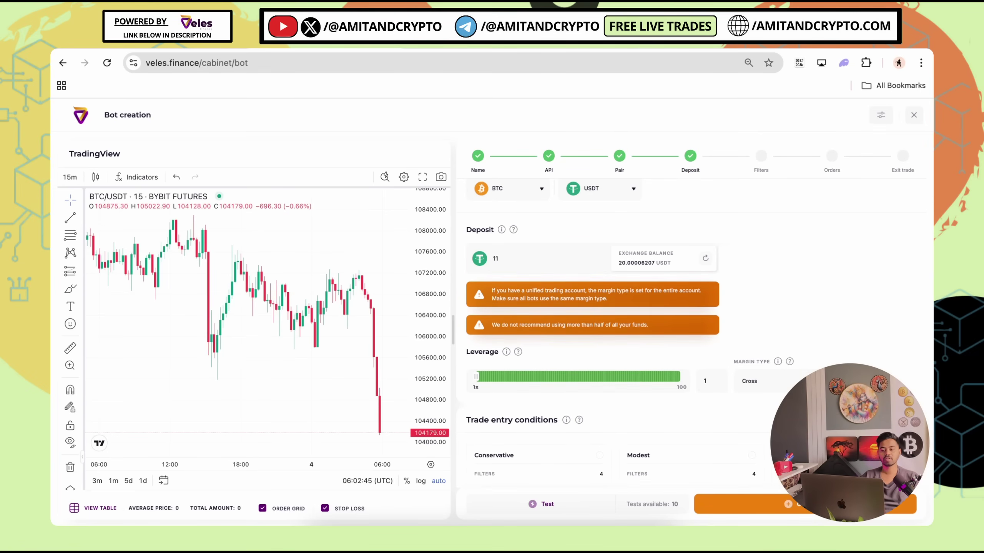
- Lower the leverage from 3x to 2x and switch the margin type to Isolated
left_click_drag(477, 377, 483, 381)
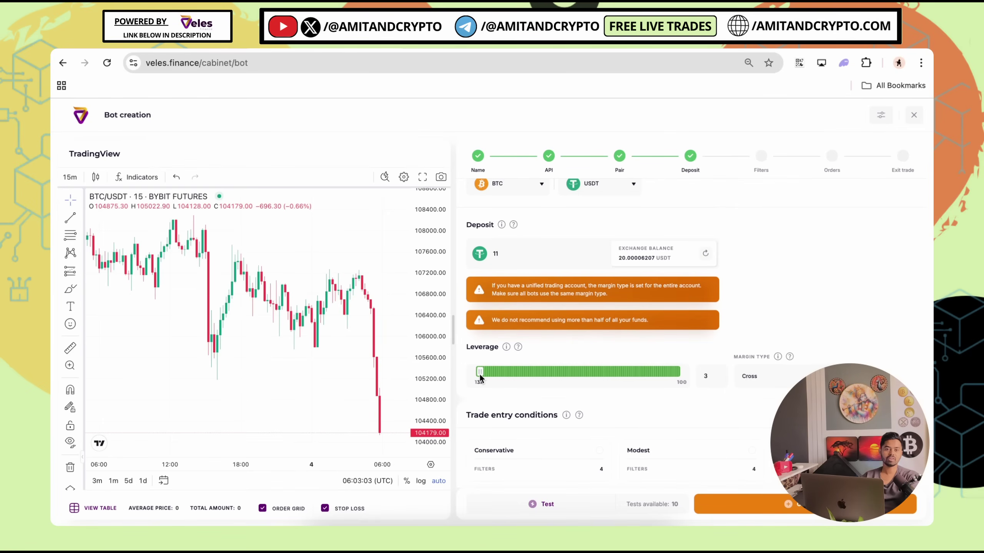
left_click_drag(480, 378, 478, 378)
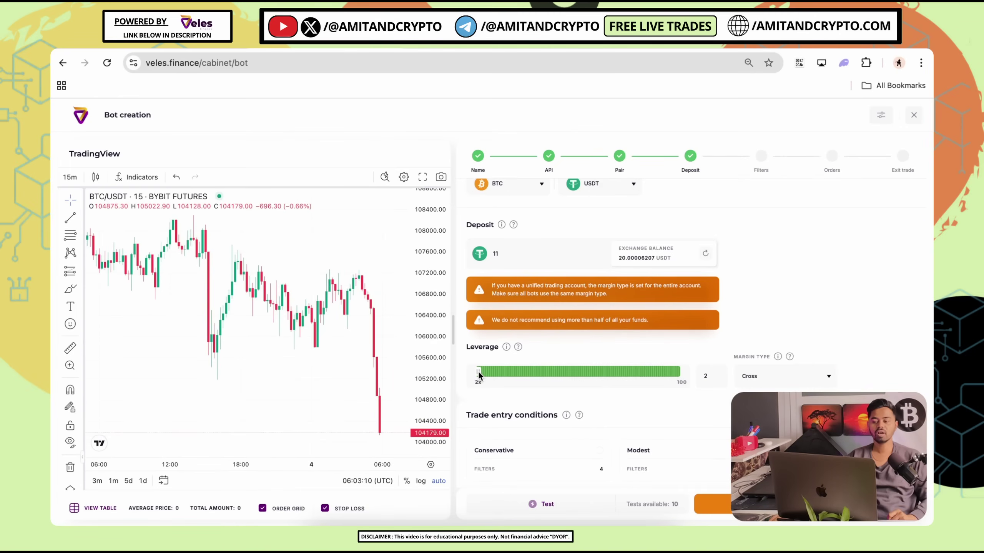
scroll(492, 353, "down", 1)
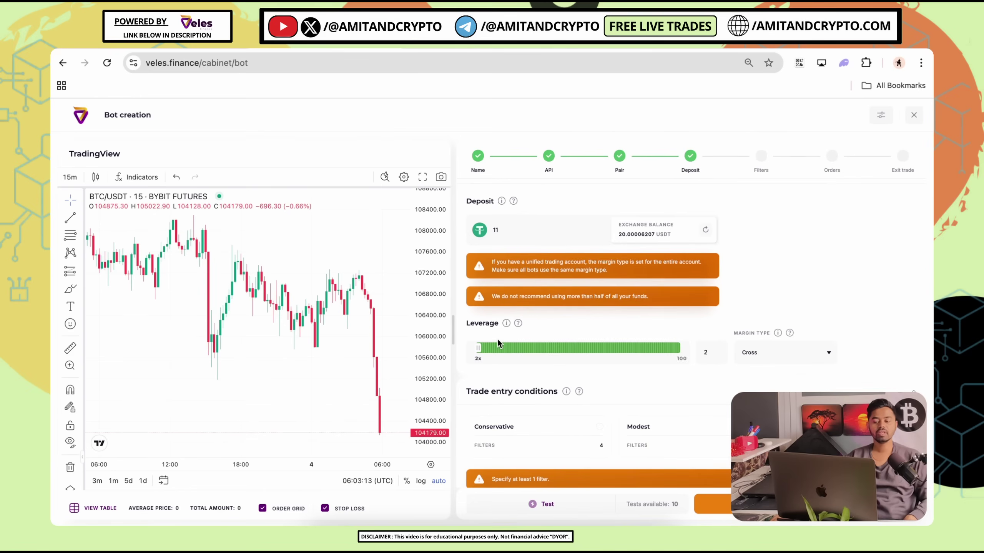
left_click(770, 351)
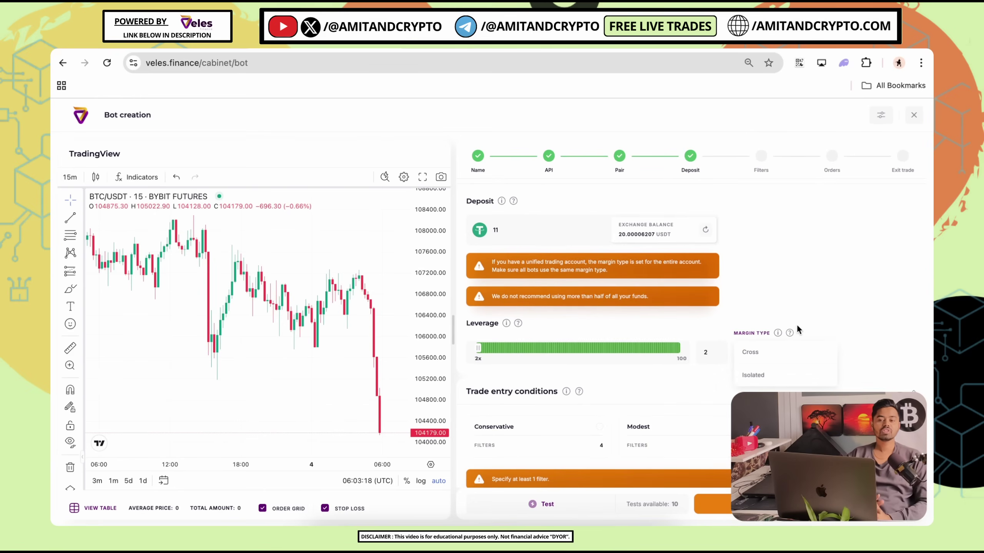
left_click(777, 377)
scroll(654, 382, "down", 2)
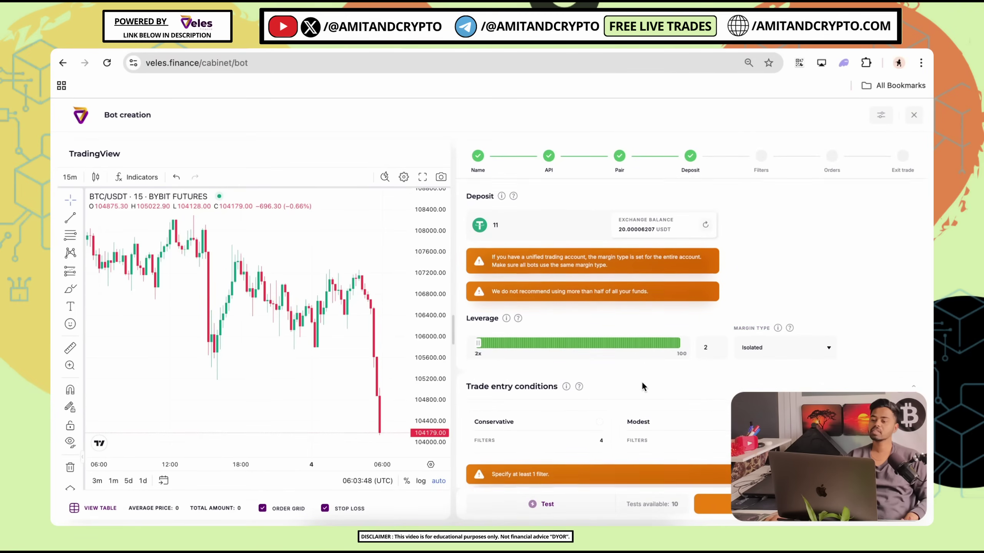
scroll(507, 375, "down", 3)
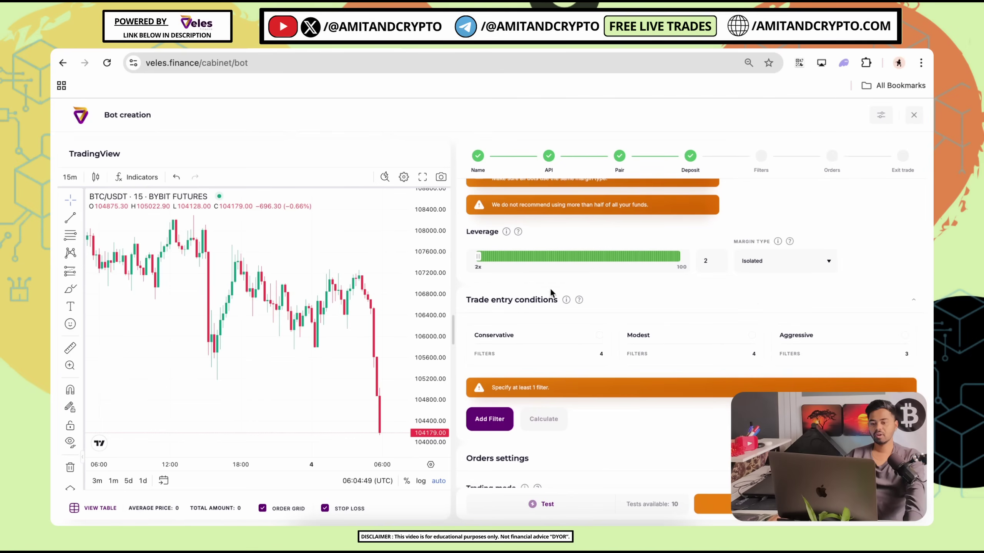
- Apply the Conservative entry-condition preset and keep Filter 1's comparison as Greater
scroll(567, 327, "down", 3)
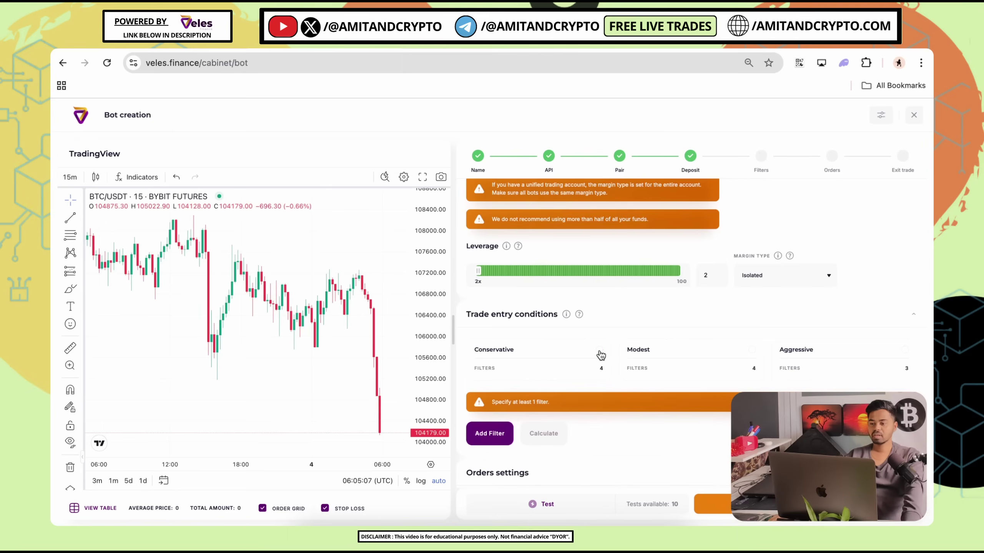
left_click(597, 356)
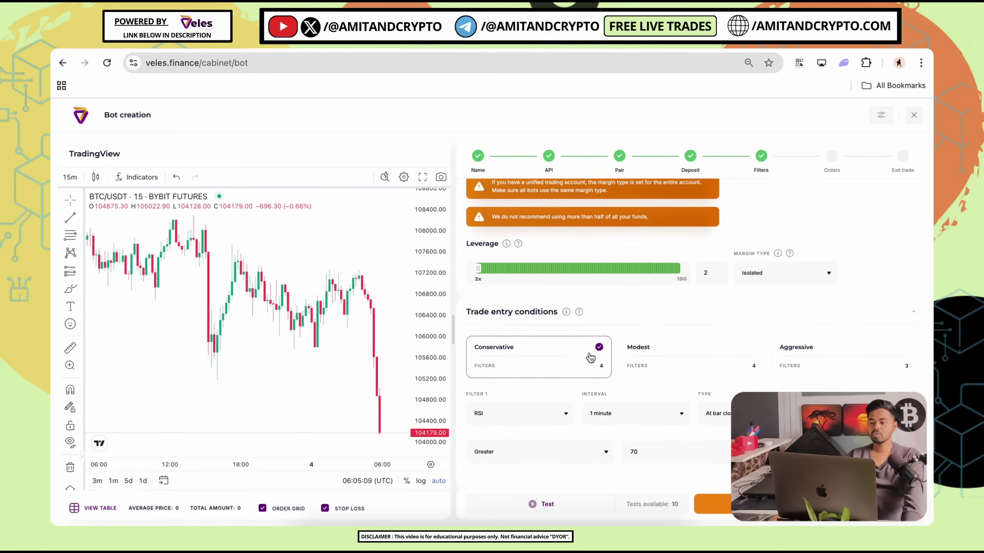
scroll(589, 359, "down", 4)
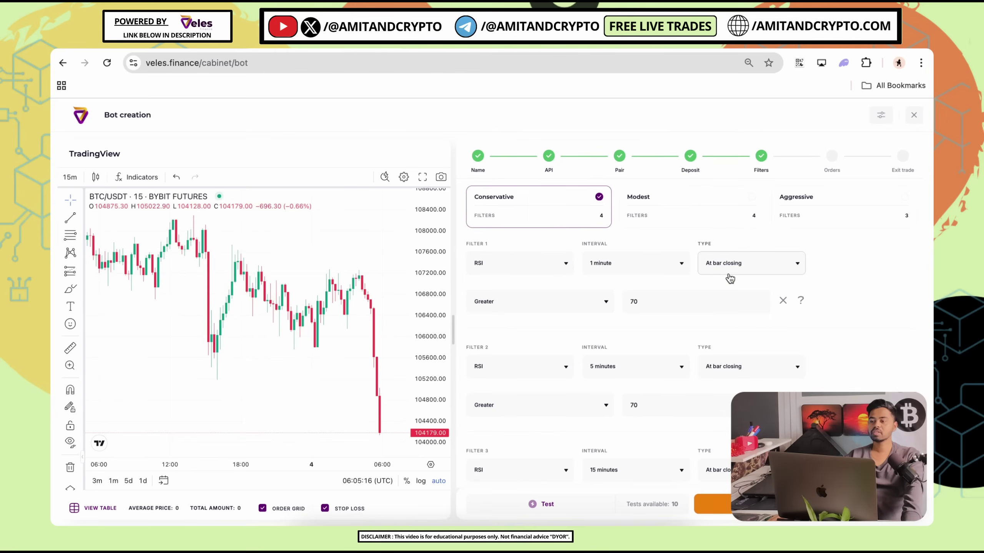
left_click(568, 311)
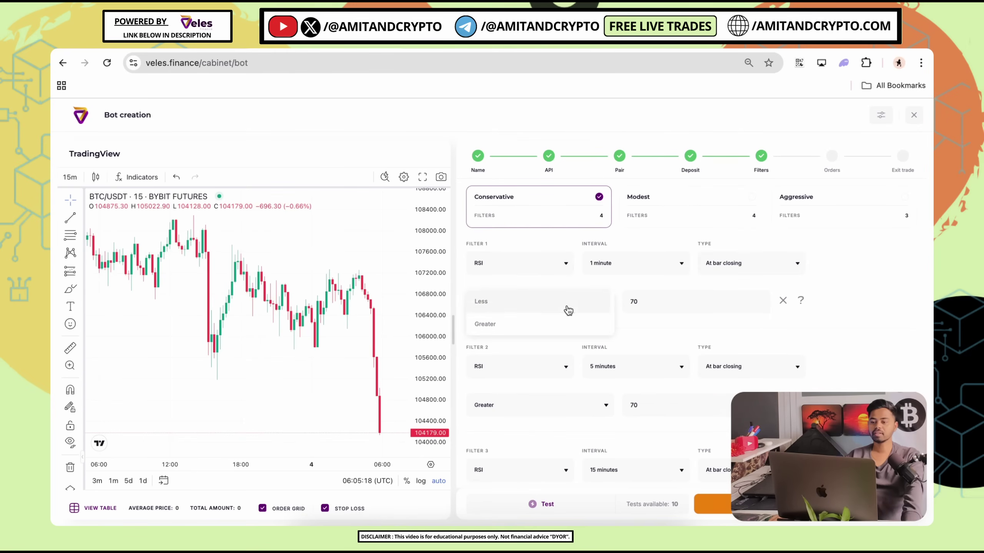
left_click(721, 335)
- Replace RSI with Volume (nominal) as Filter 2's indicator
scroll(604, 340, "down", 1)
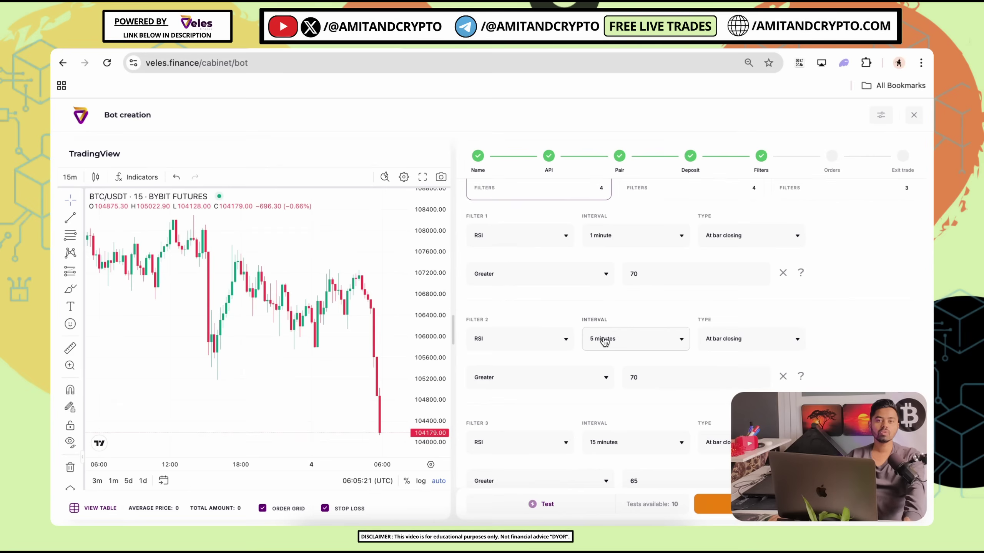
scroll(570, 382, "up", 1)
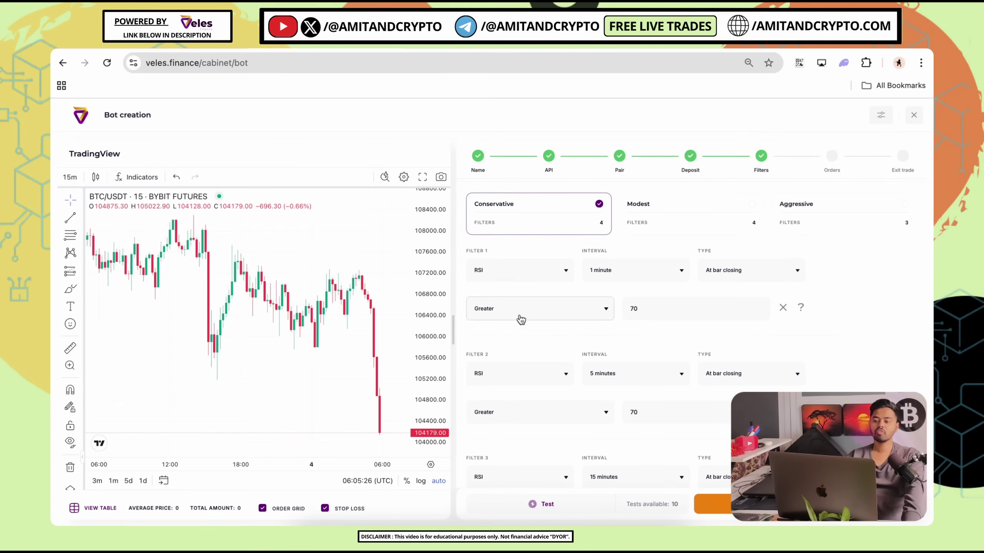
scroll(527, 326, "down", 2)
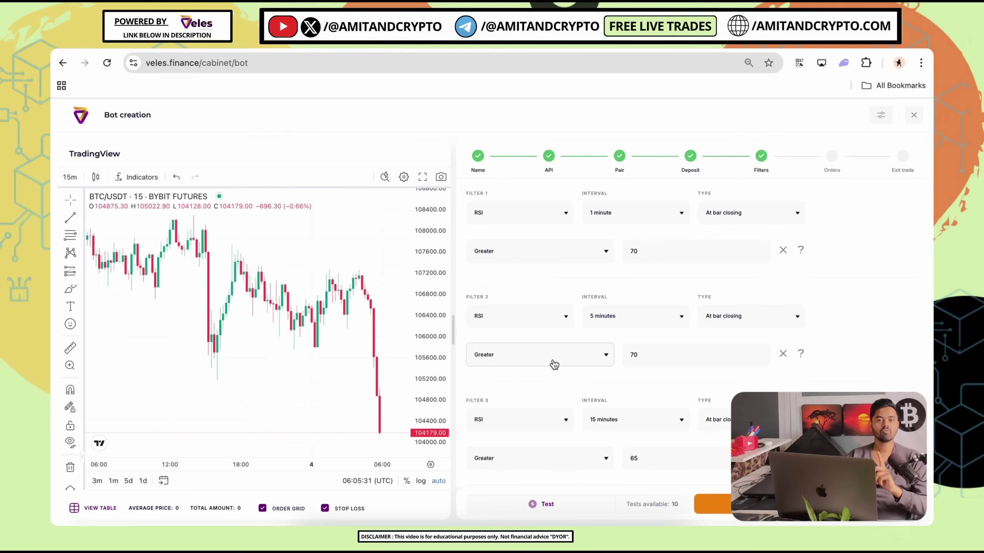
left_click(520, 317)
left_click(511, 354)
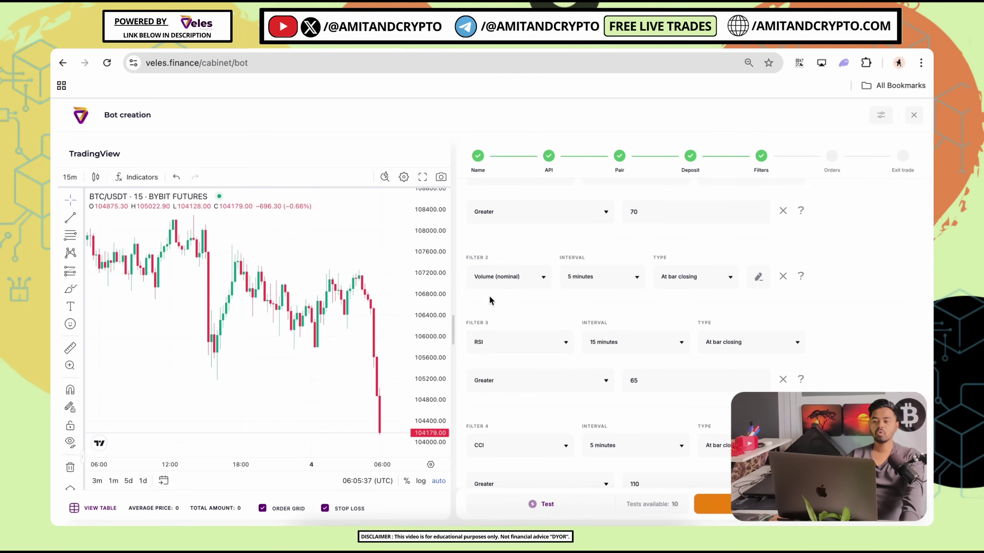
- Choose CCI as Filter 4's indicator and review the four filters
left_click(515, 445)
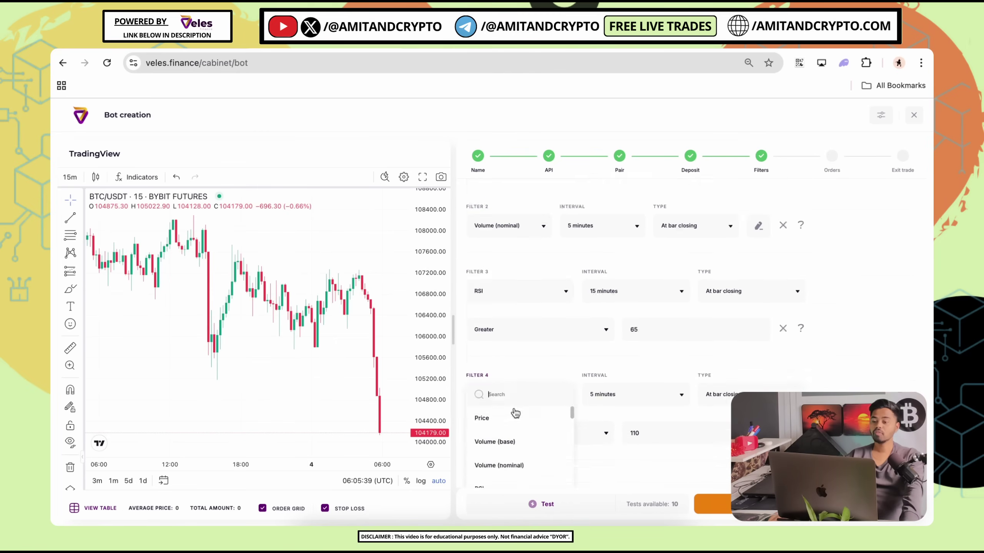
left_click(515, 360)
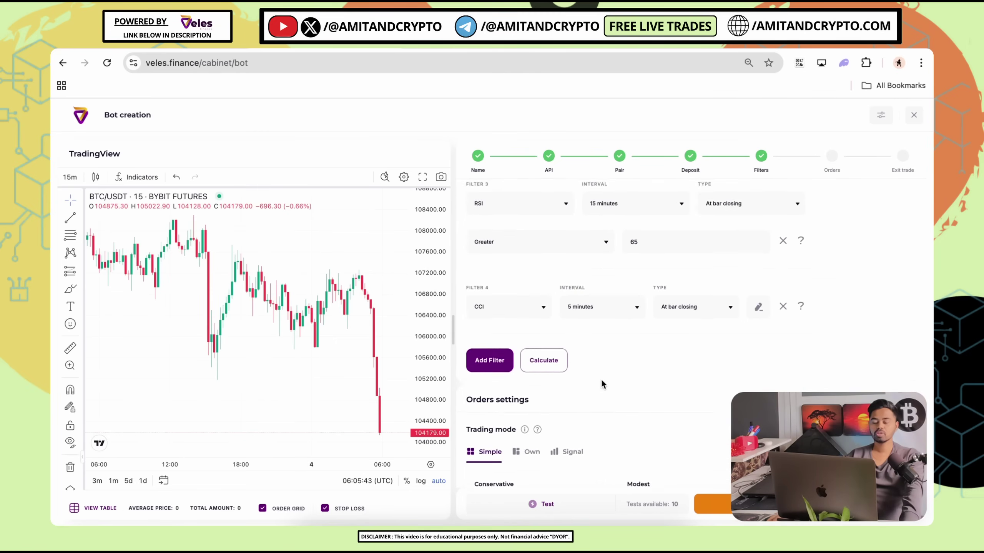
scroll(601, 384, "up", 4)
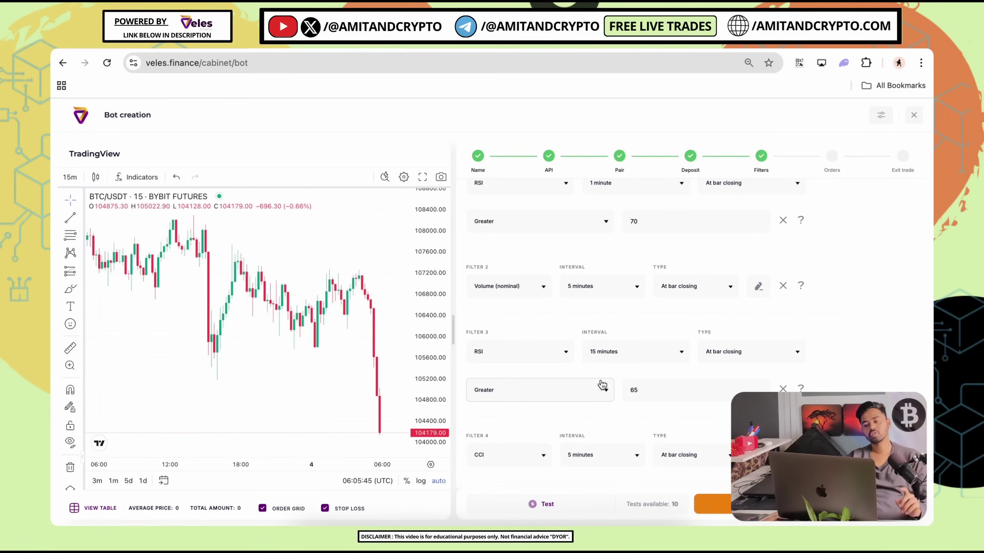
scroll(589, 391, "up", 3)
scroll(552, 369, "down", 7)
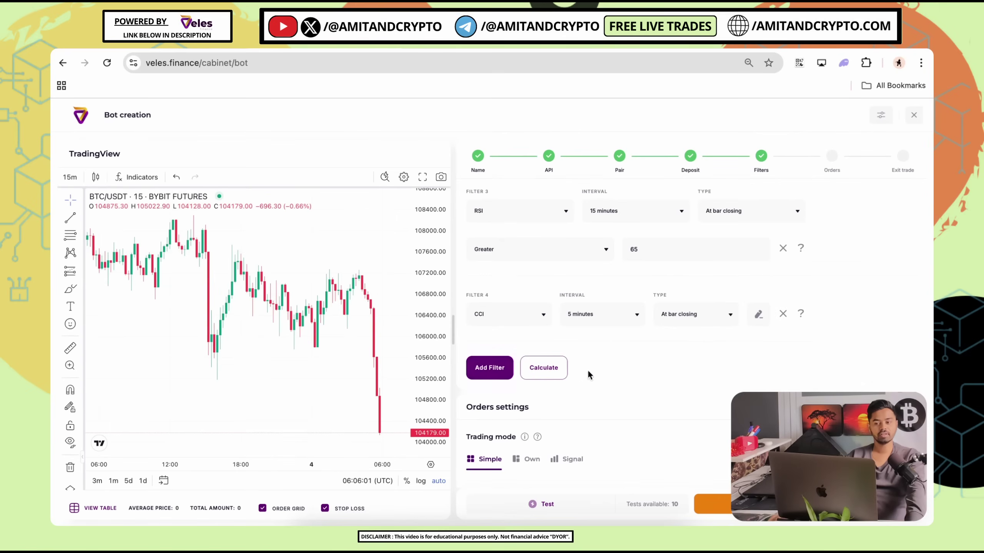
scroll(588, 369, "down", 1)
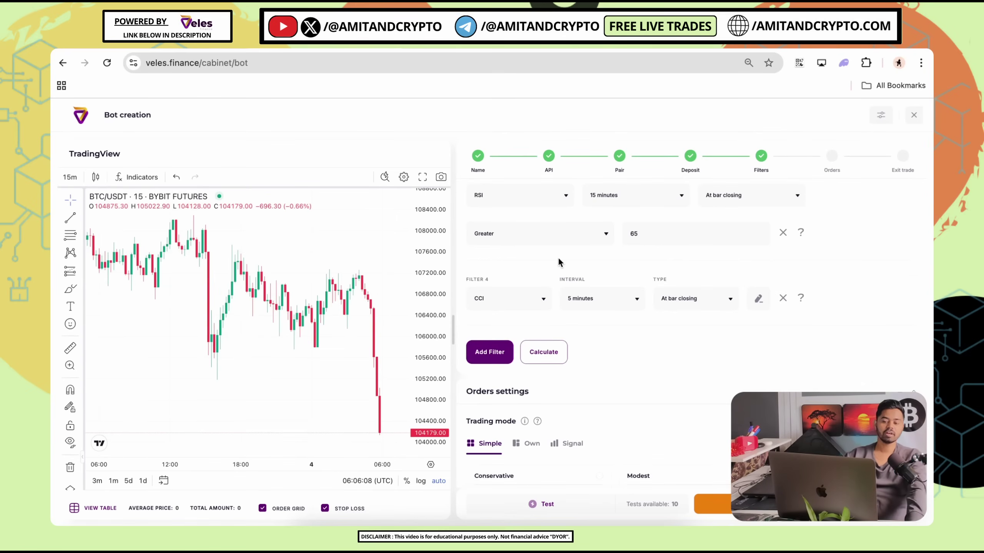
scroll(558, 257, "up", 1)
scroll(655, 270, "down", 5)
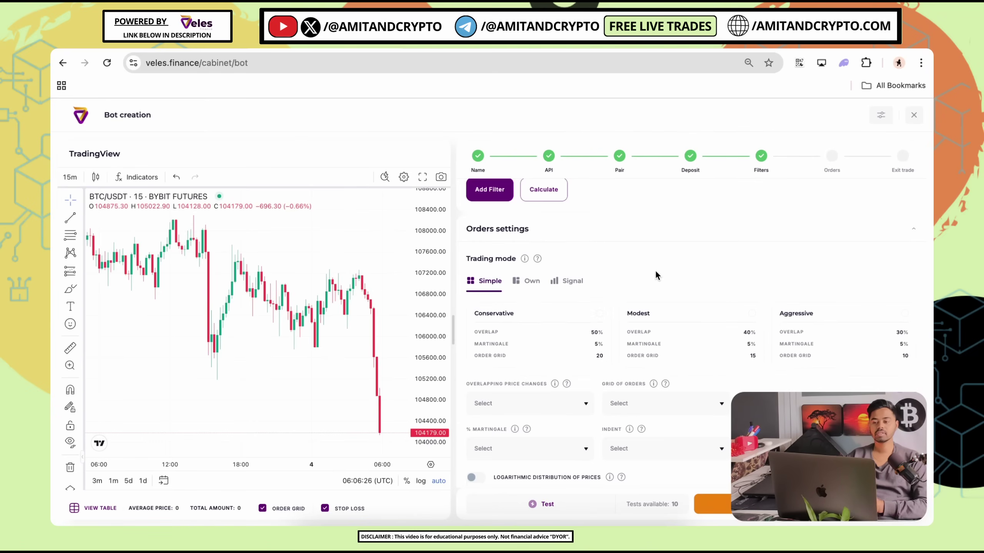
left_click(521, 284)
left_click(564, 285)
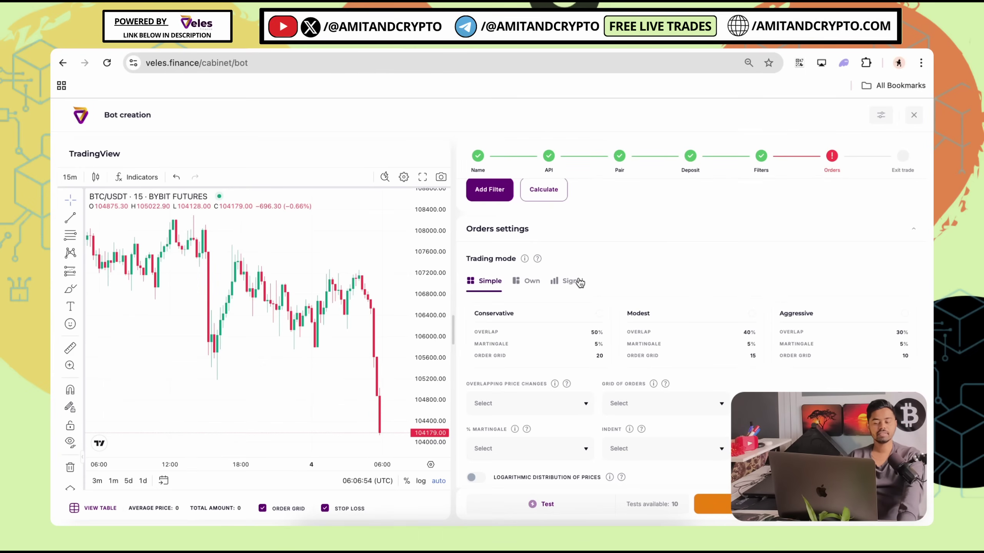
scroll(603, 384, "down", 5)
scroll(588, 398, "up", 5)
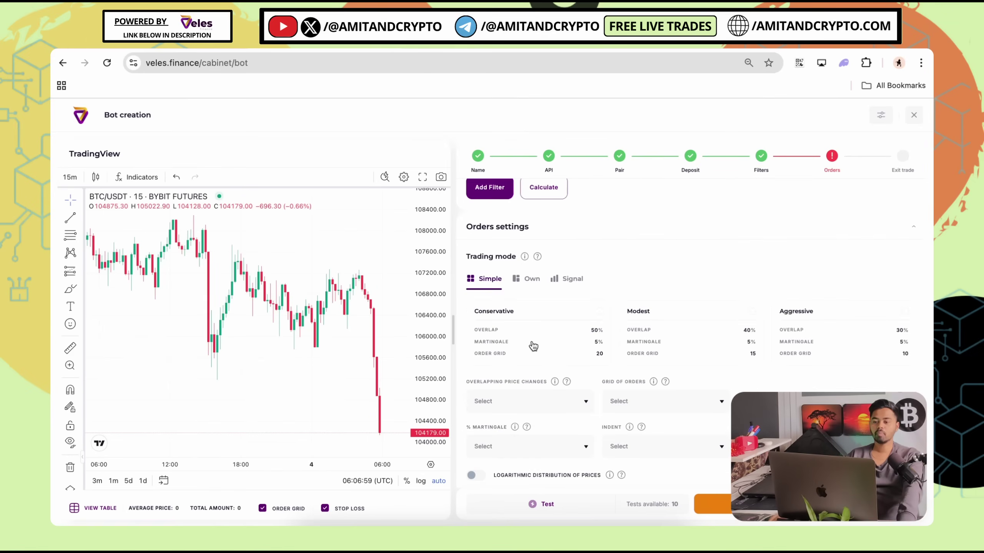
left_click(529, 283)
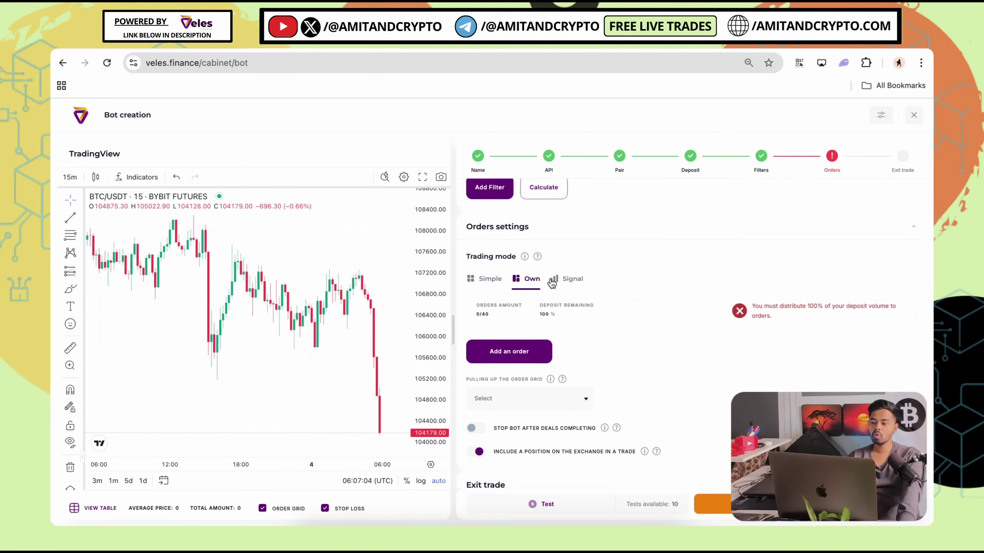
left_click(552, 283)
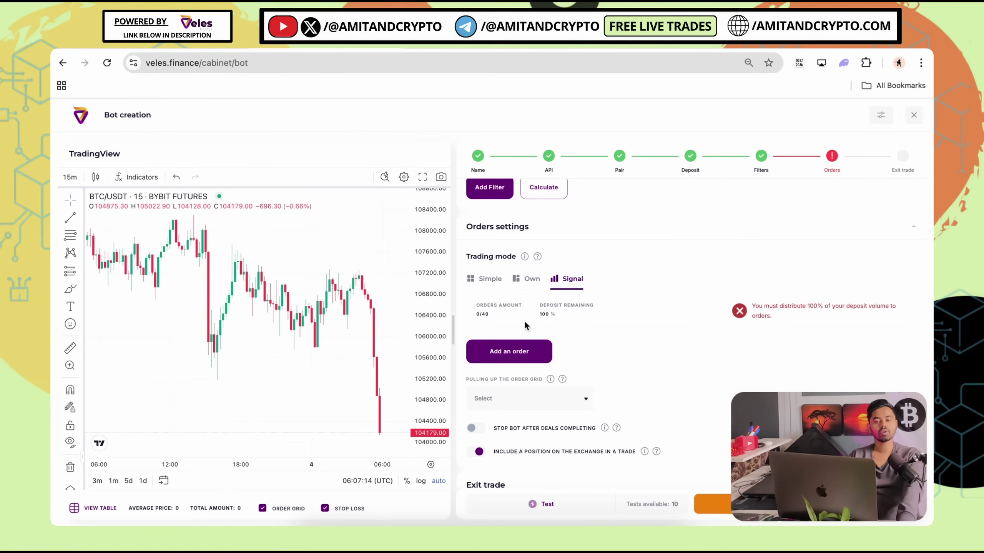
left_click(490, 286)
scroll(615, 275, "down", 2)
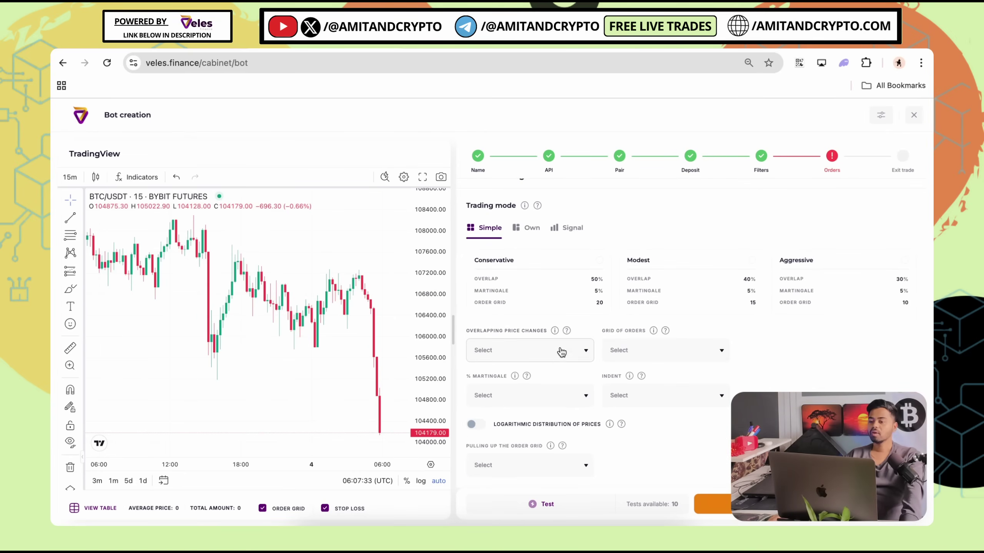
scroll(620, 411, "down", 1)
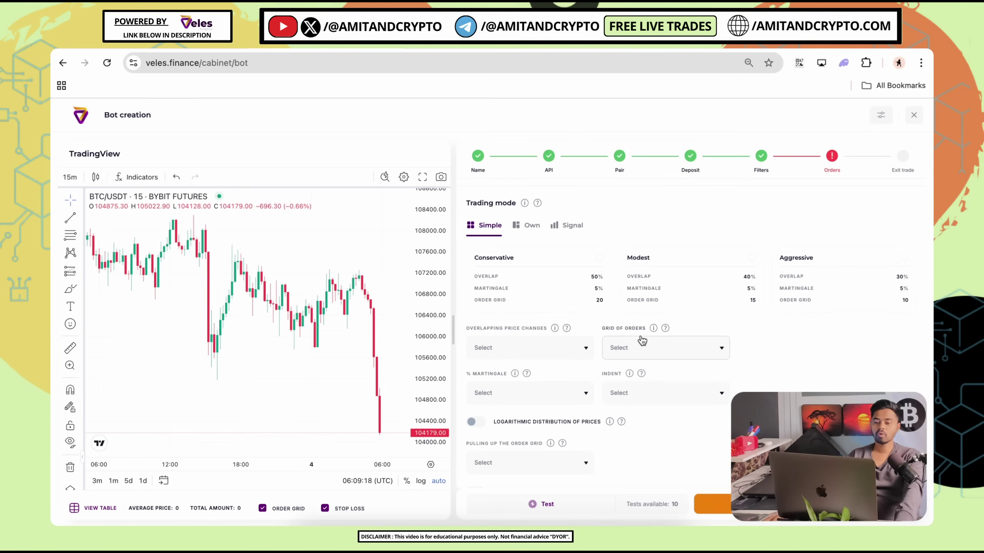
left_click(658, 351)
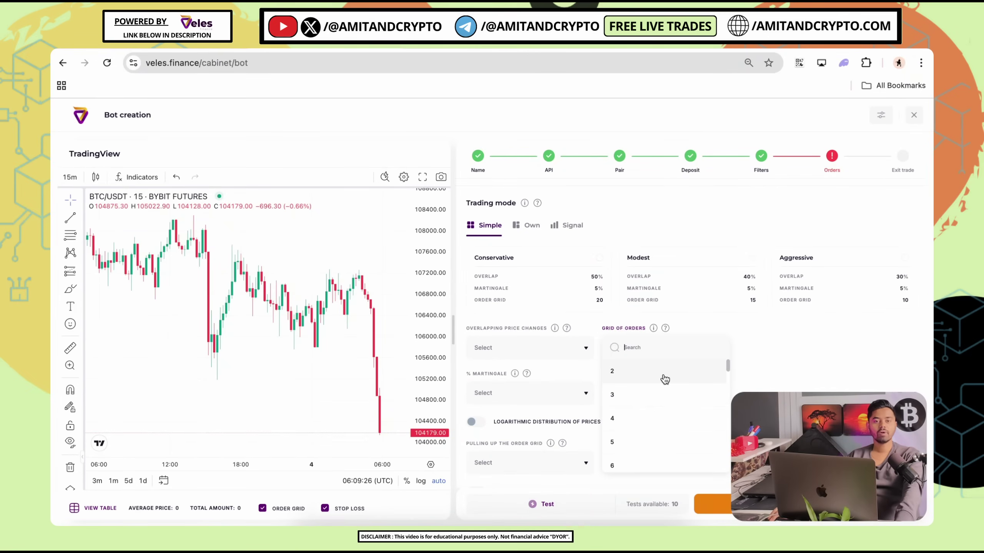
left_click(826, 376)
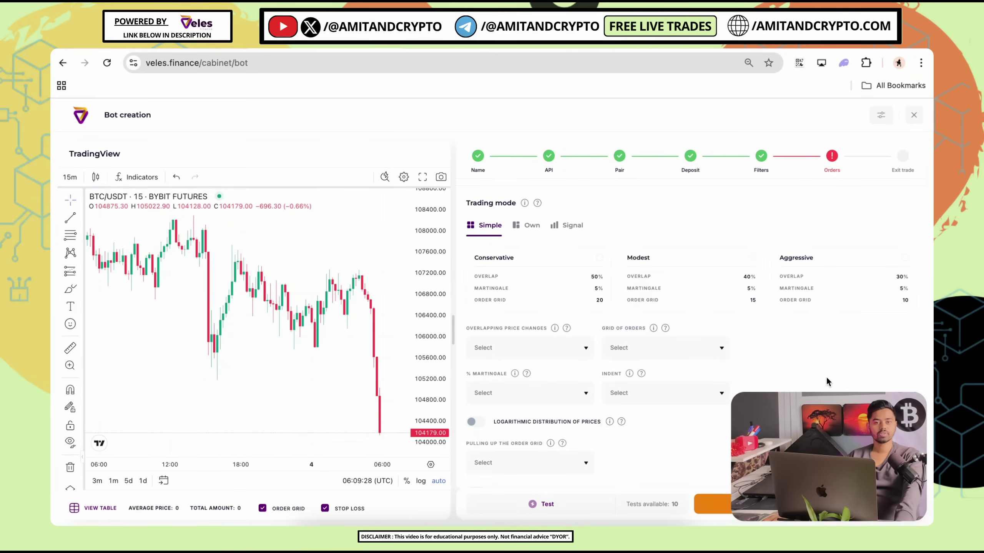
left_click(532, 393)
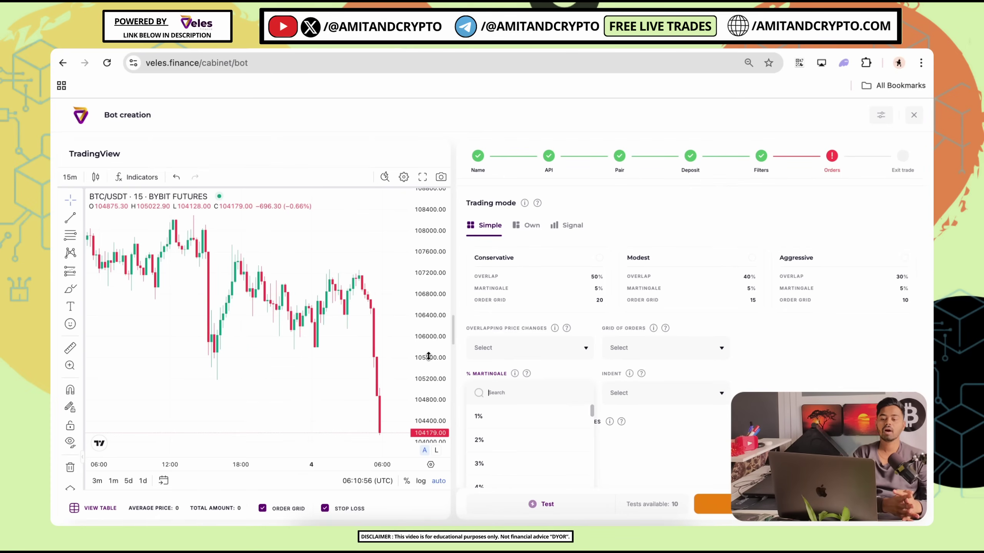
left_click(652, 392)
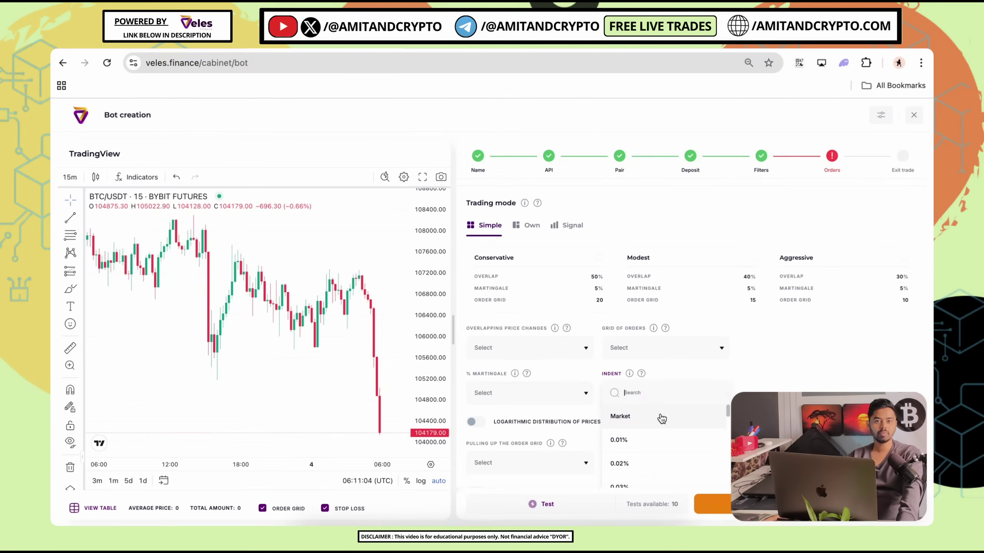
left_click(798, 352)
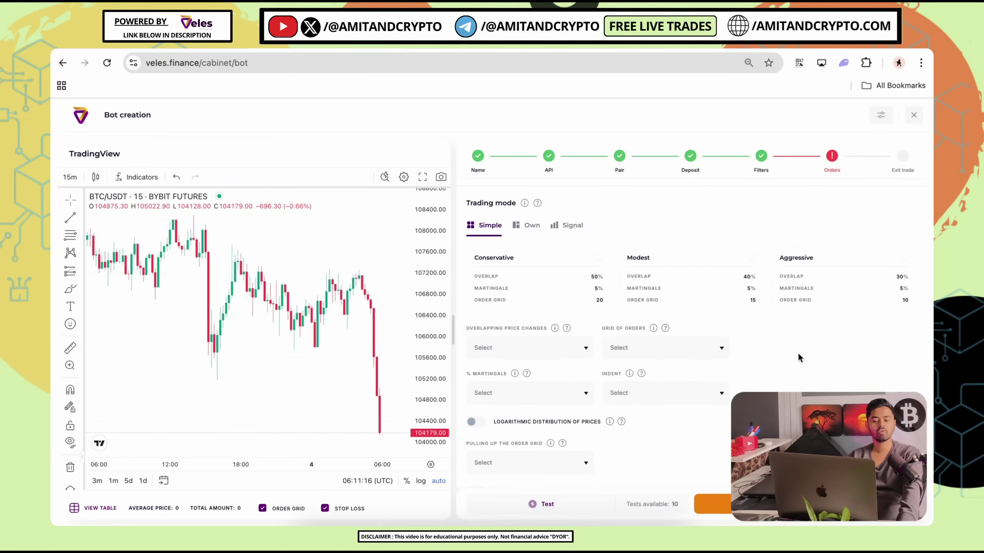
- Set overlapping price changes to 10% and the grid of orders to 2
left_click(515, 347)
type("10")
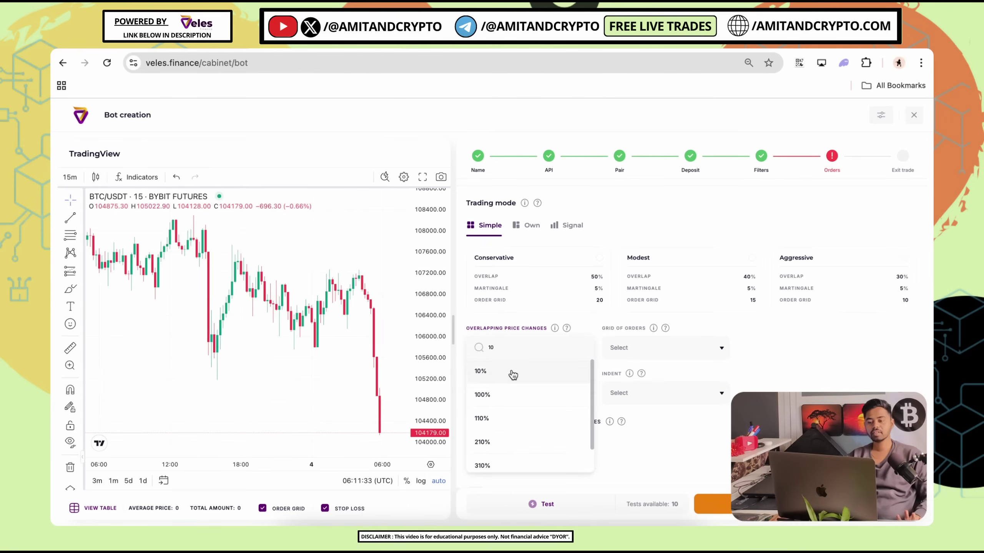
left_click(511, 372)
left_click(639, 350)
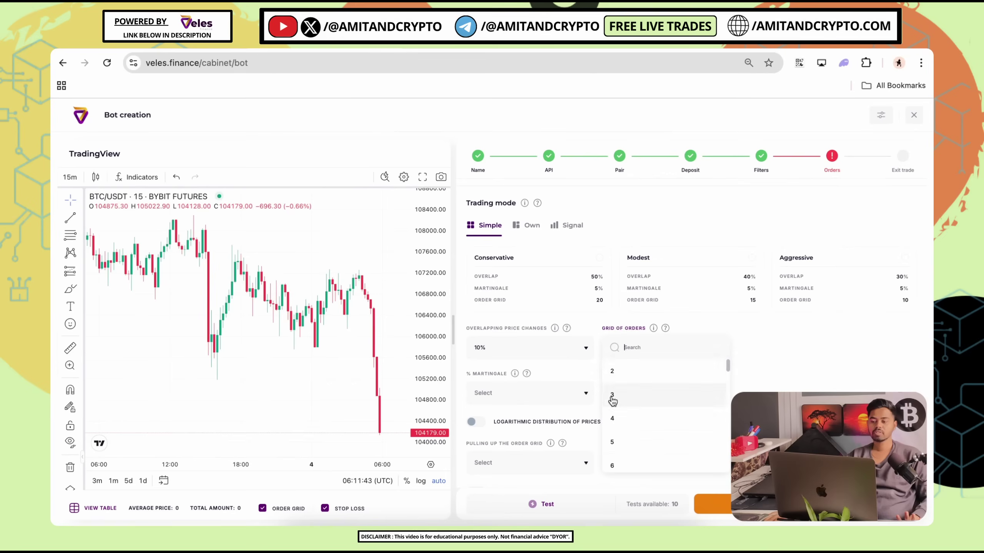
left_click(630, 372)
- Set martingale to 1% and indent to Market, and enable logarithmic price distribution
left_click(519, 393)
left_click(501, 417)
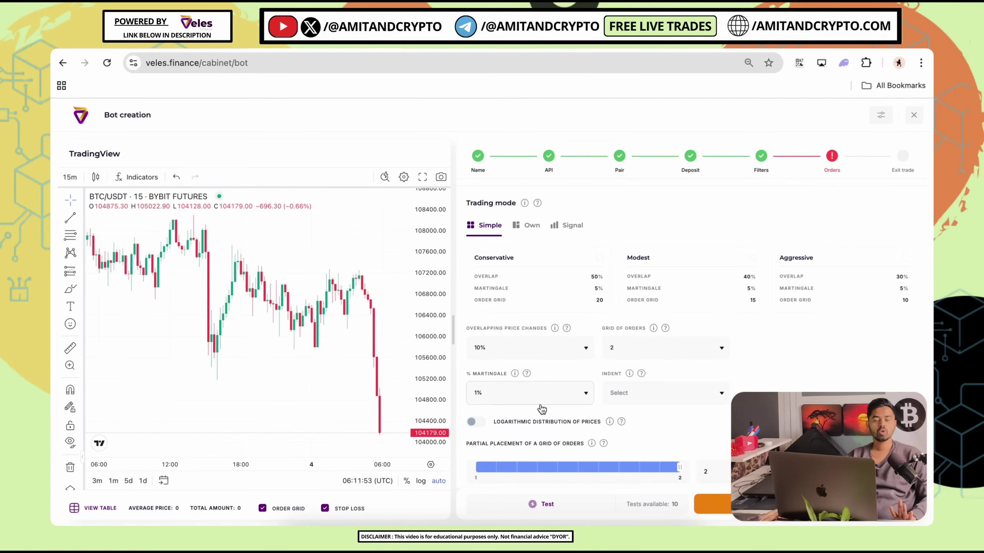
left_click(627, 399)
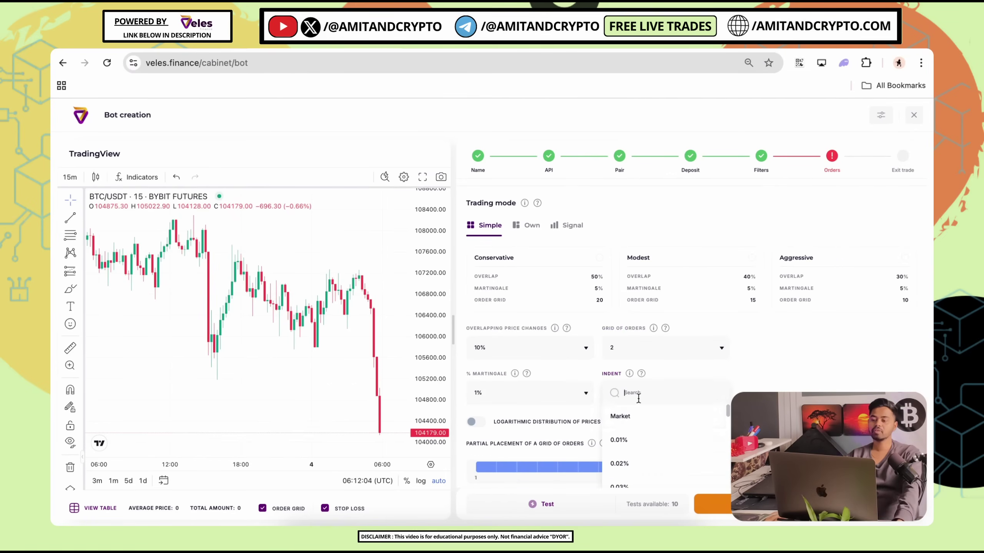
left_click(628, 422)
scroll(628, 387, "down", 3)
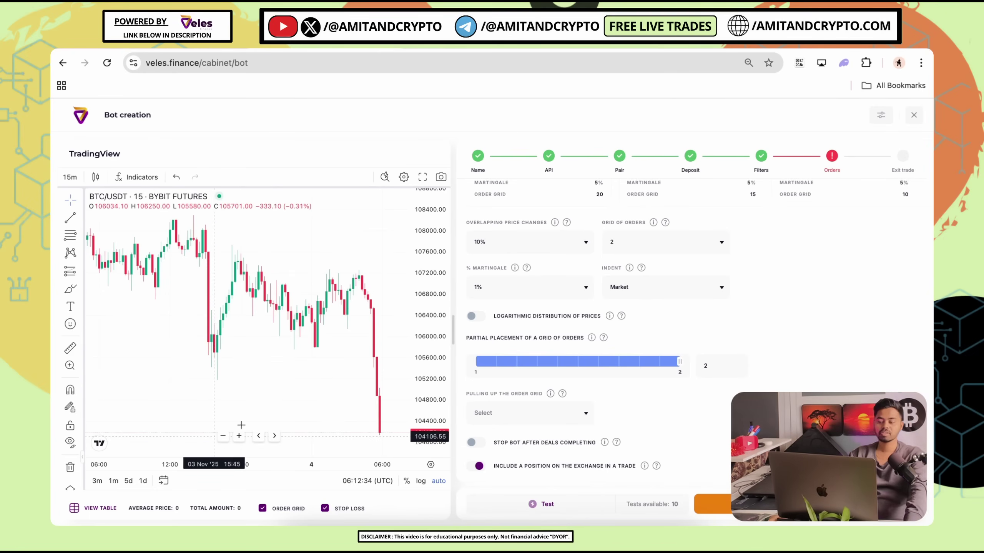
left_click(471, 316)
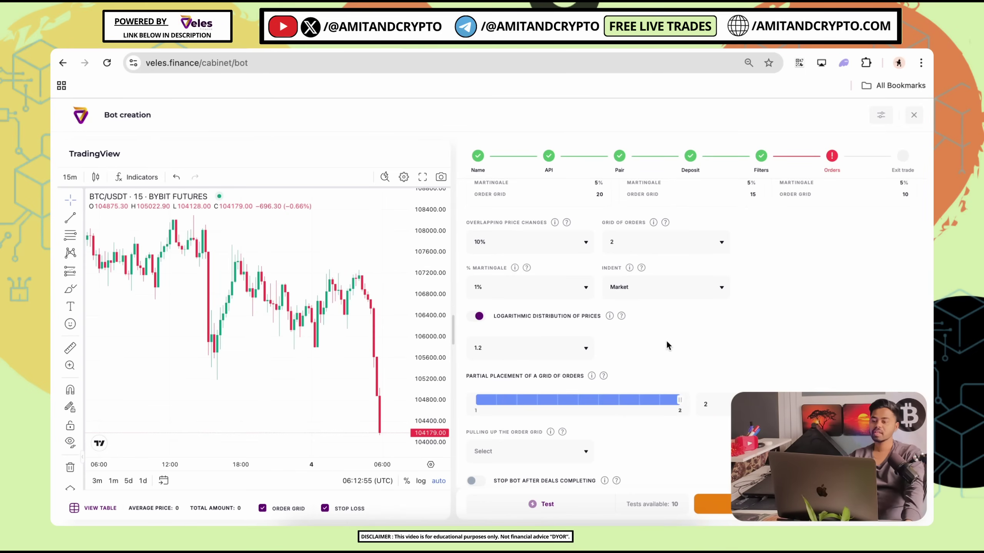
- Change the logarithmic distribution factor from 1.2 to 1.1
scroll(665, 343, "down", 1)
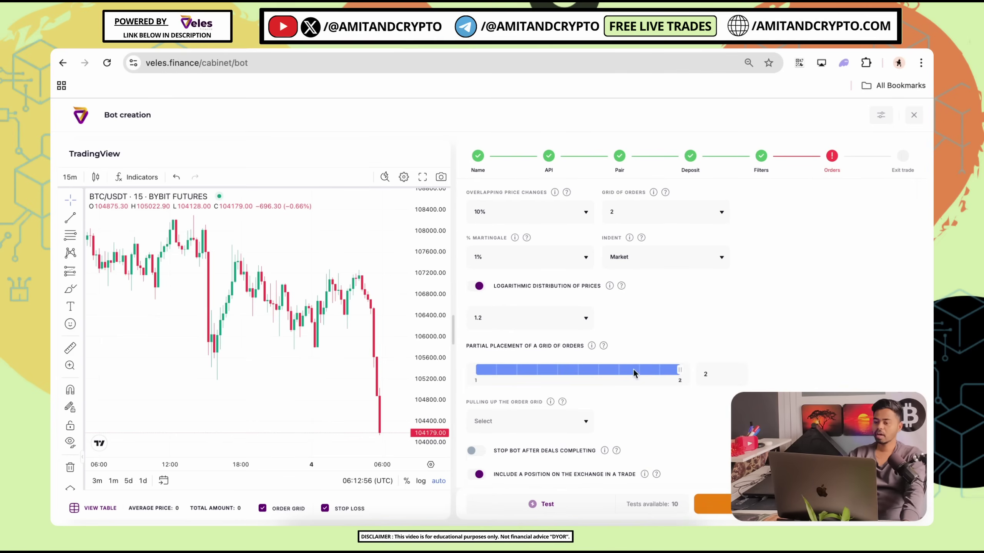
left_click(520, 317)
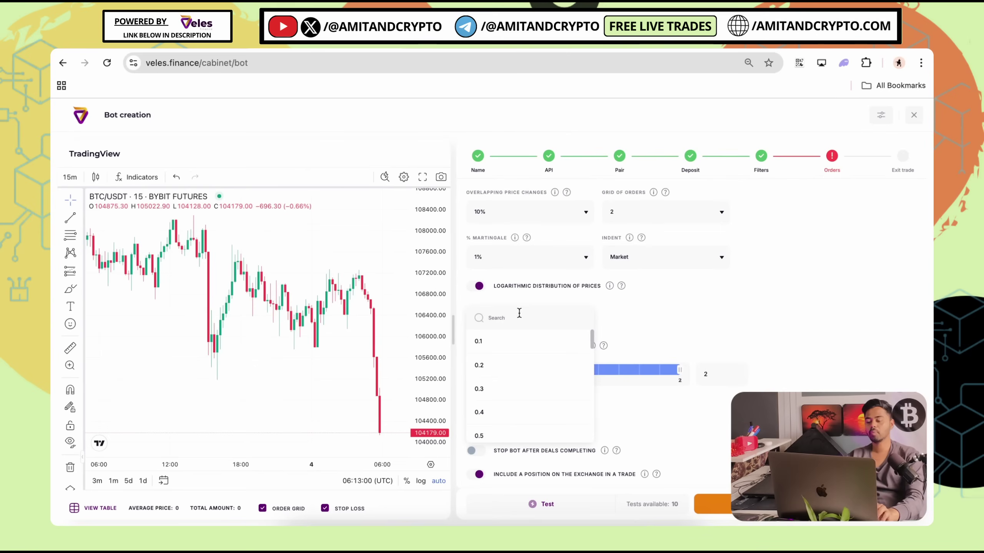
key("Escape")
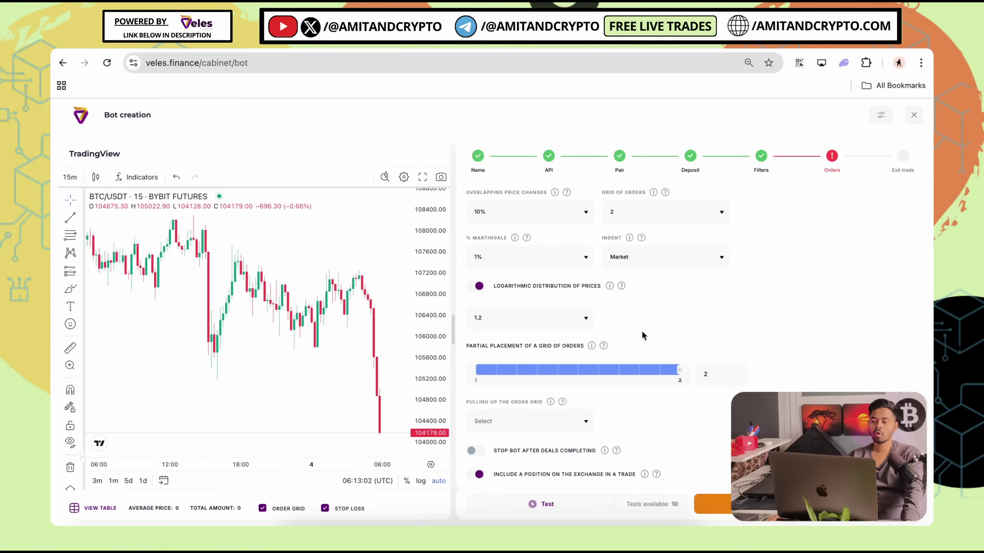
scroll(572, 321, "down", 1)
key("Up")
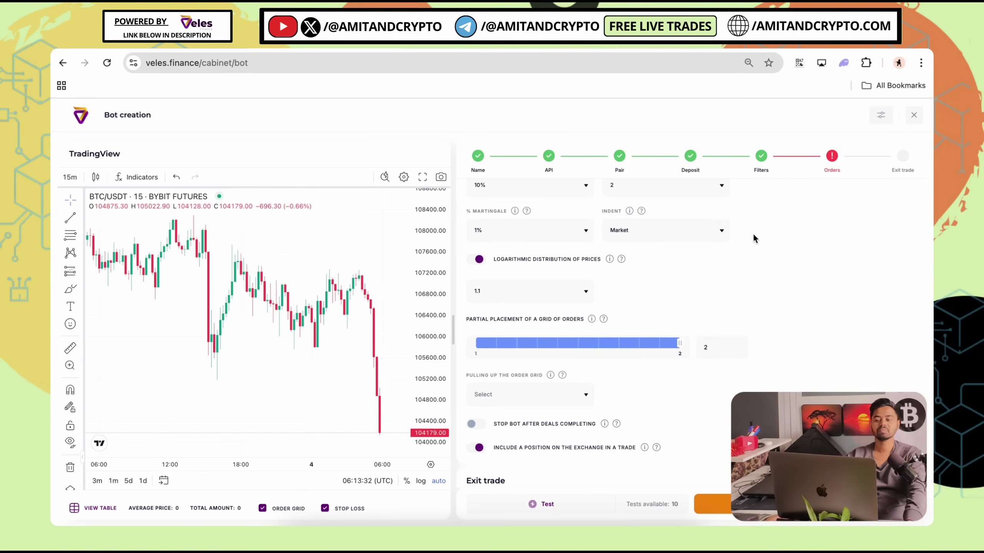
scroll(674, 340, "down", 2)
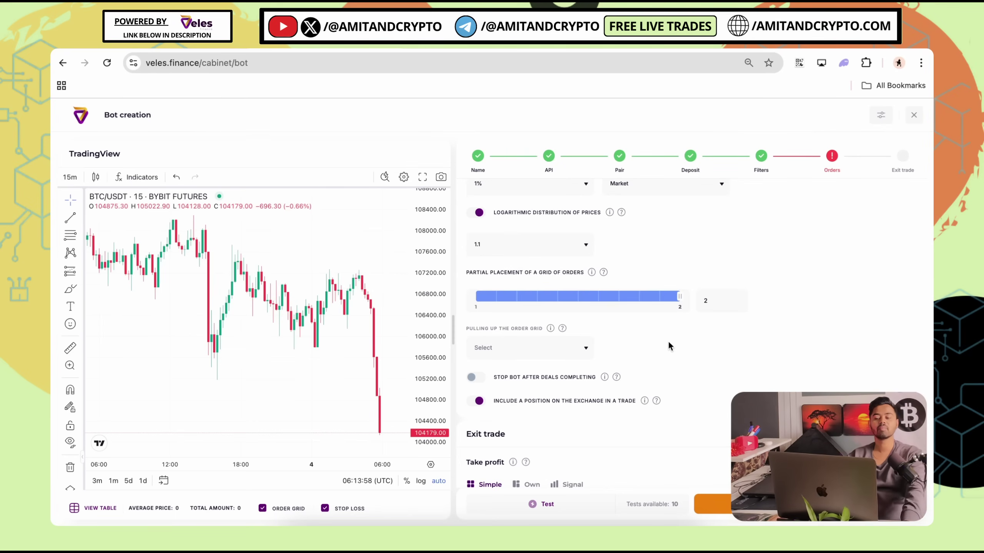
- Set the order grid pull-up to 0.3%
left_click(502, 316)
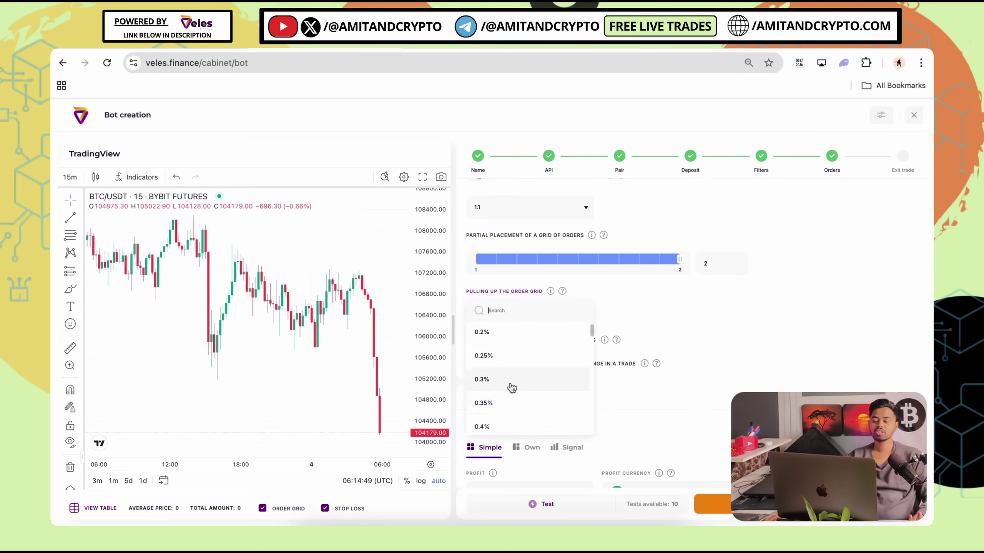
left_click(511, 381)
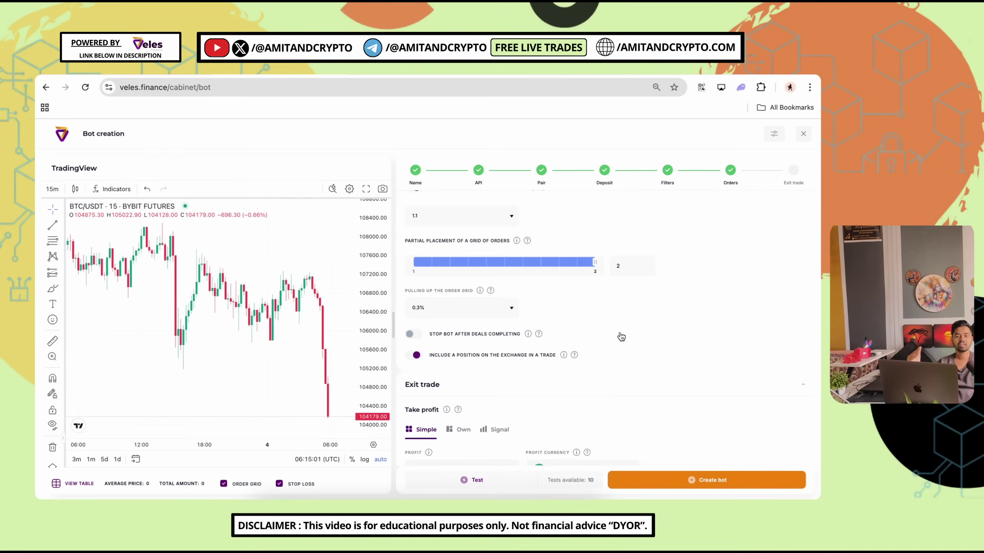
scroll(558, 315, "down", 3)
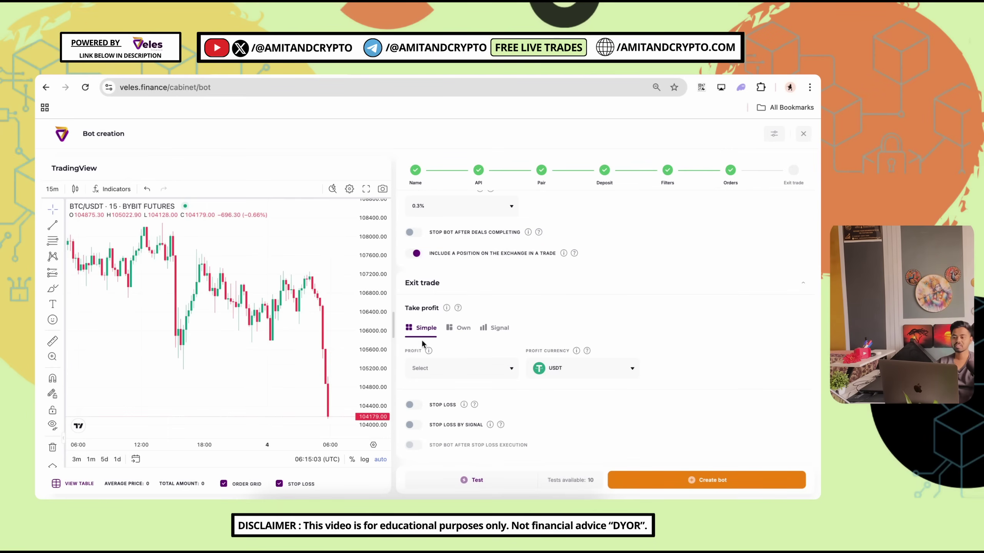
- Set the take profit to 3%, correcting an initial 2.1% pick
left_click(436, 367)
scroll(444, 435, "down", 5)
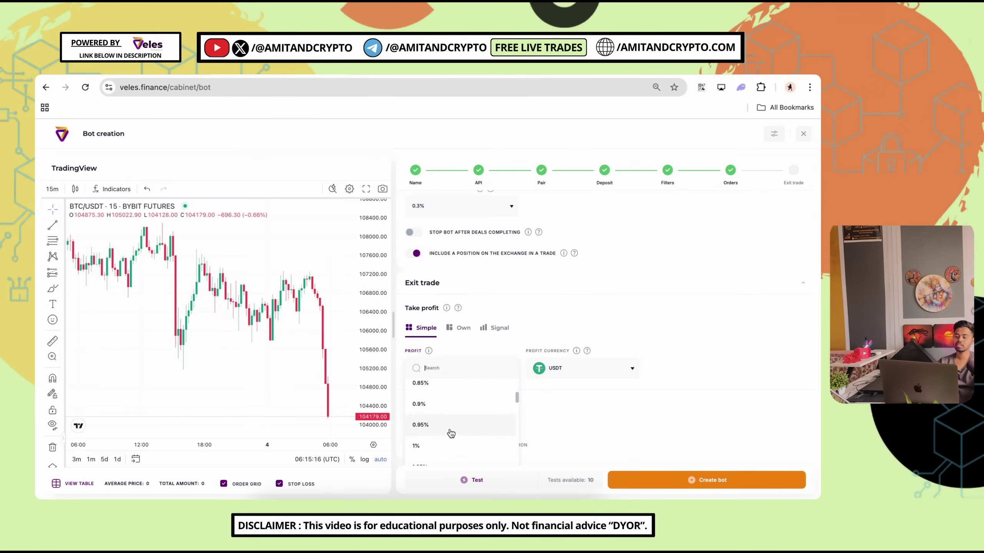
scroll(446, 436, "down", 8)
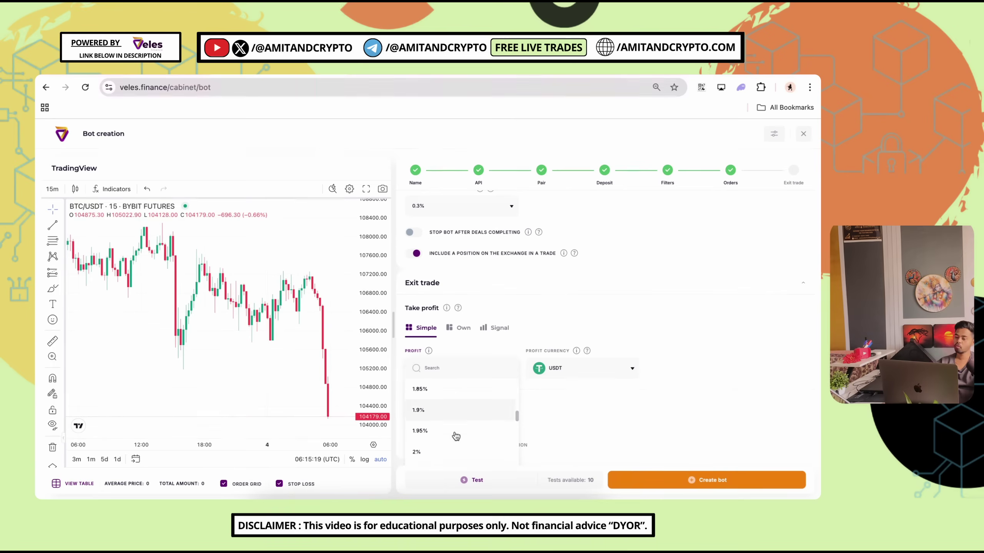
left_click(446, 434)
left_click(482, 369)
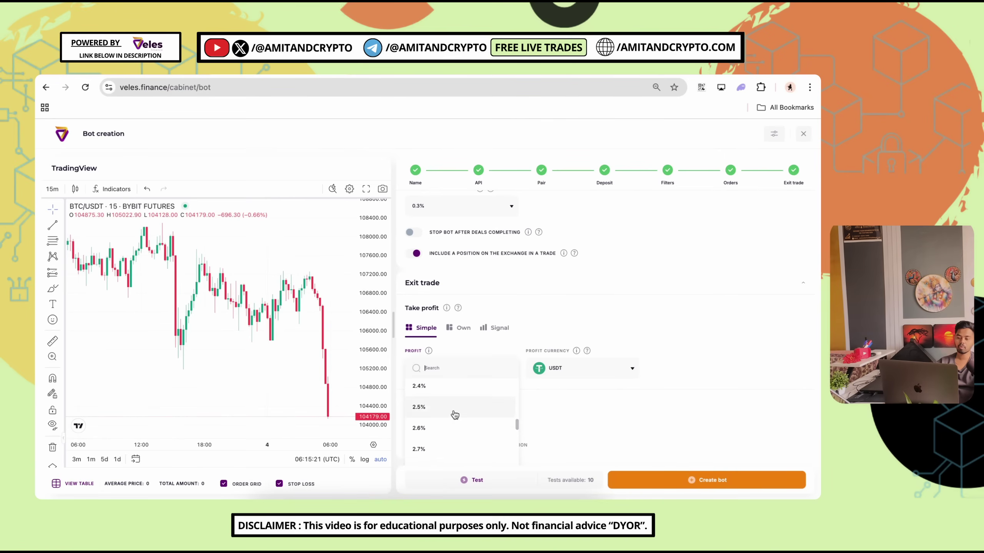
scroll(451, 419, "down", 2)
scroll(440, 443, "down", 2)
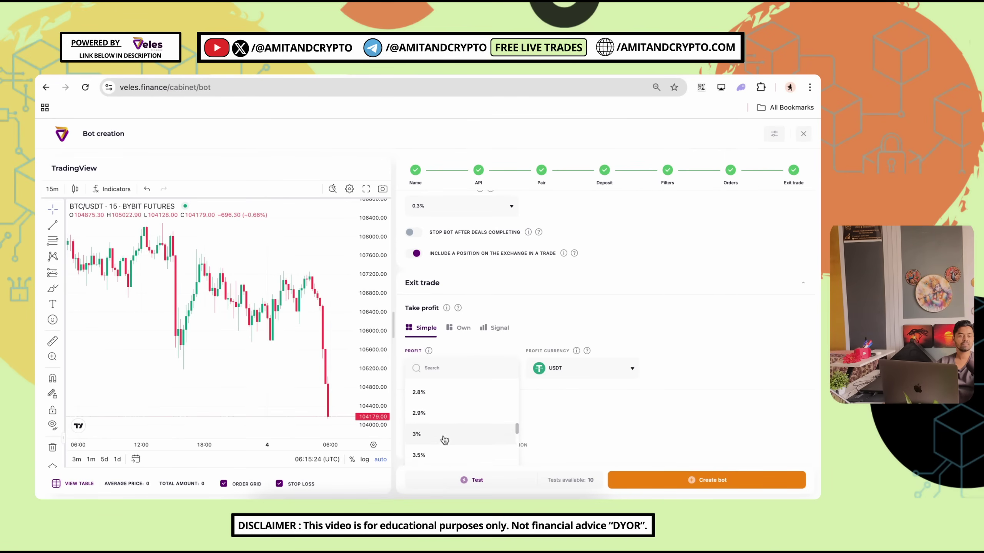
left_click(444, 434)
- Take profit in USDT and switch the stop loss on
left_click(620, 368)
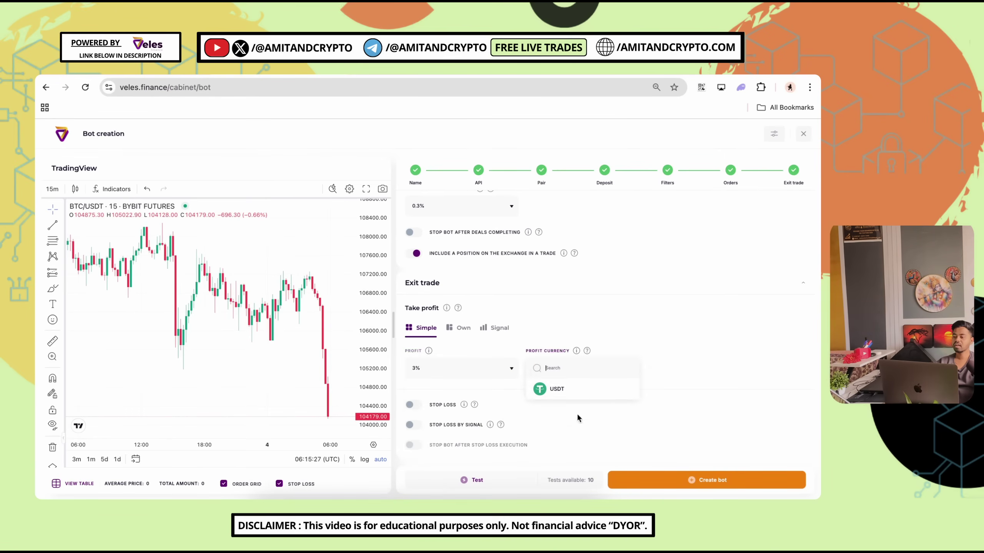
left_click(573, 390)
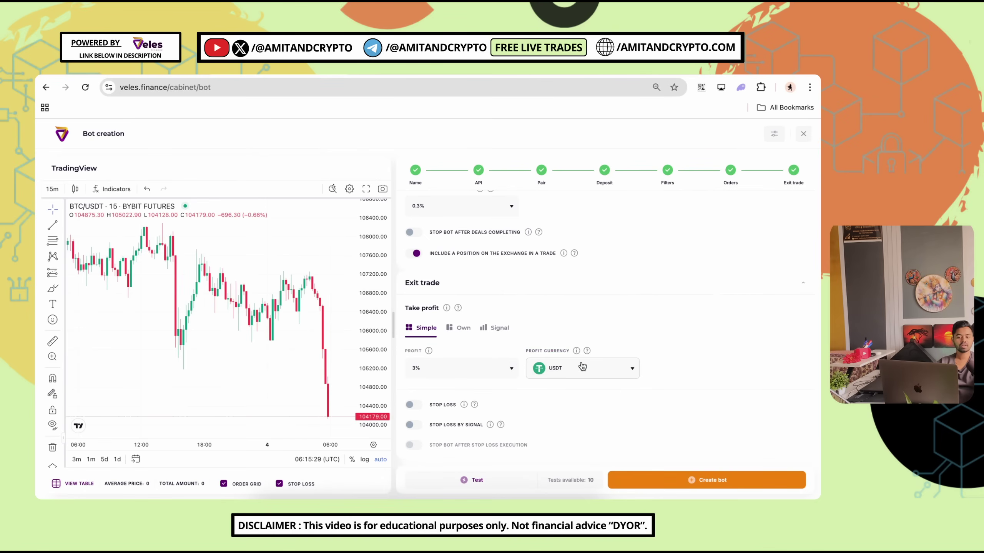
left_click(411, 404)
scroll(436, 348, "down", 1)
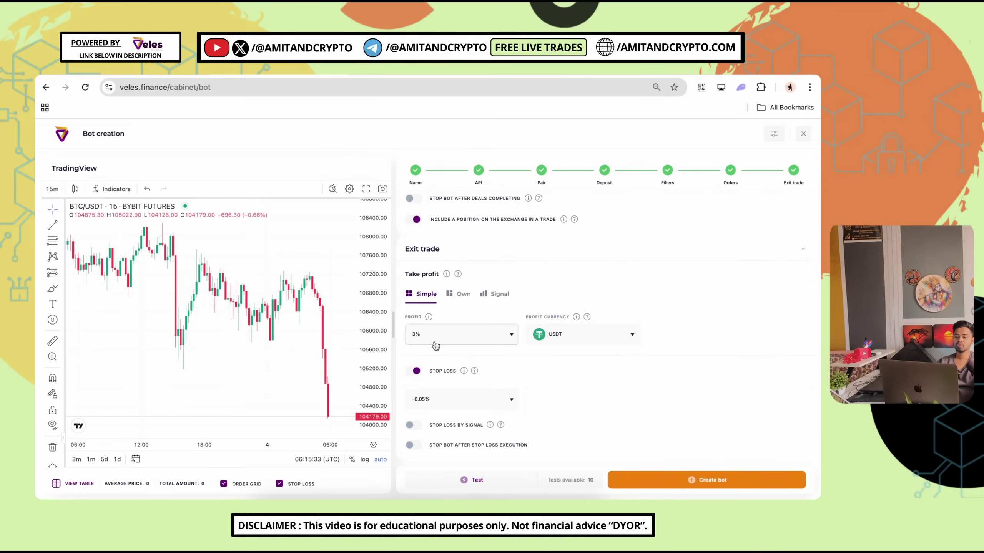
- Set the stop loss to -3% by searching '3%'
left_click(461, 403)
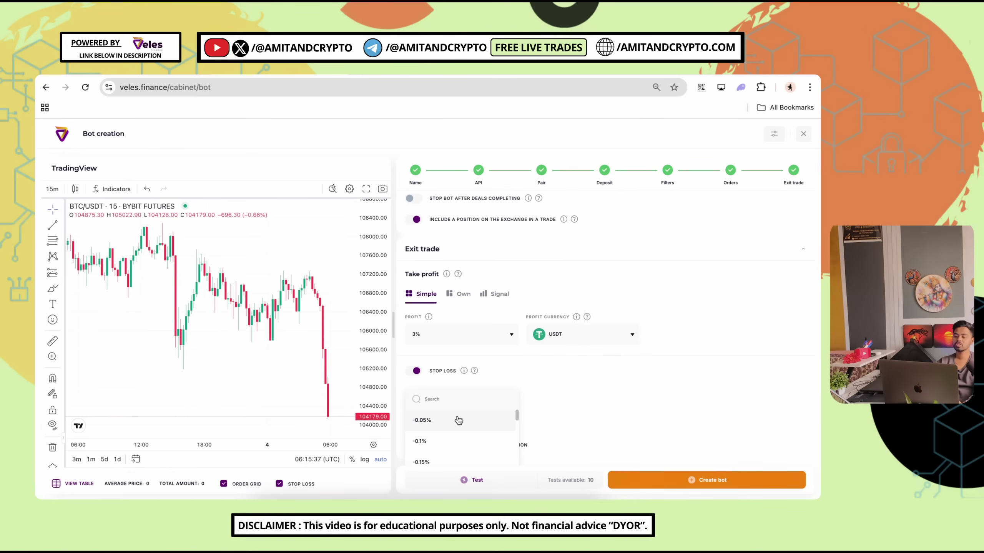
type("3")
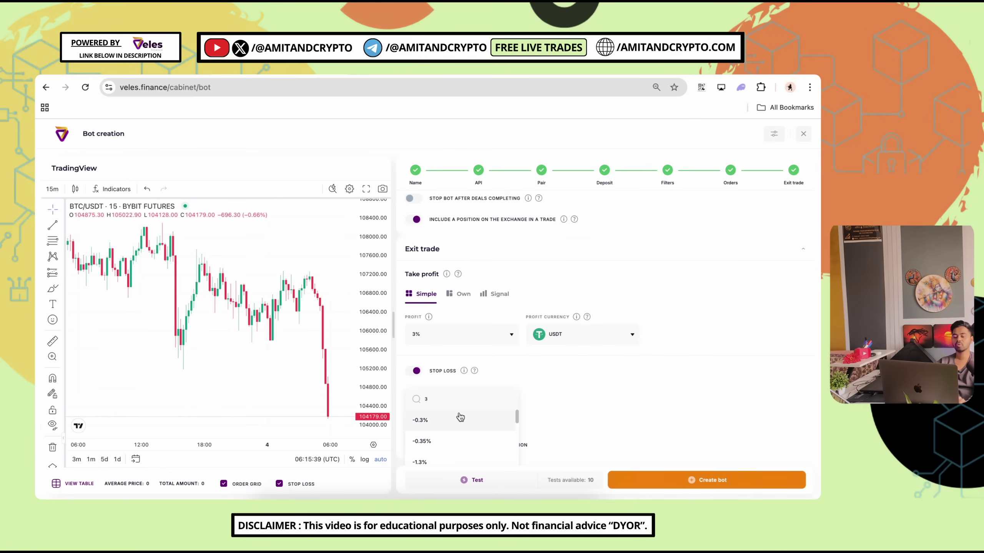
type("%")
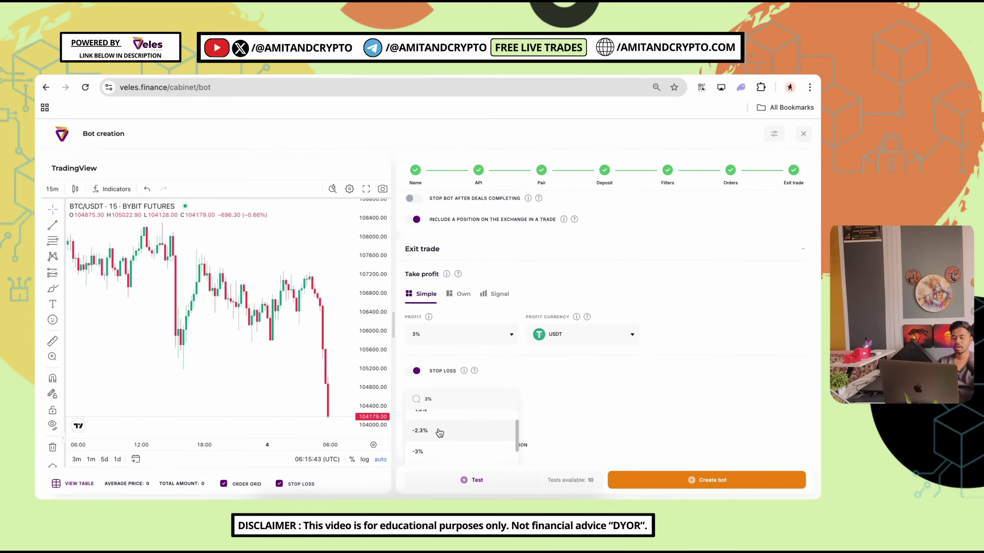
scroll(449, 441, "down", 1)
left_click(448, 431)
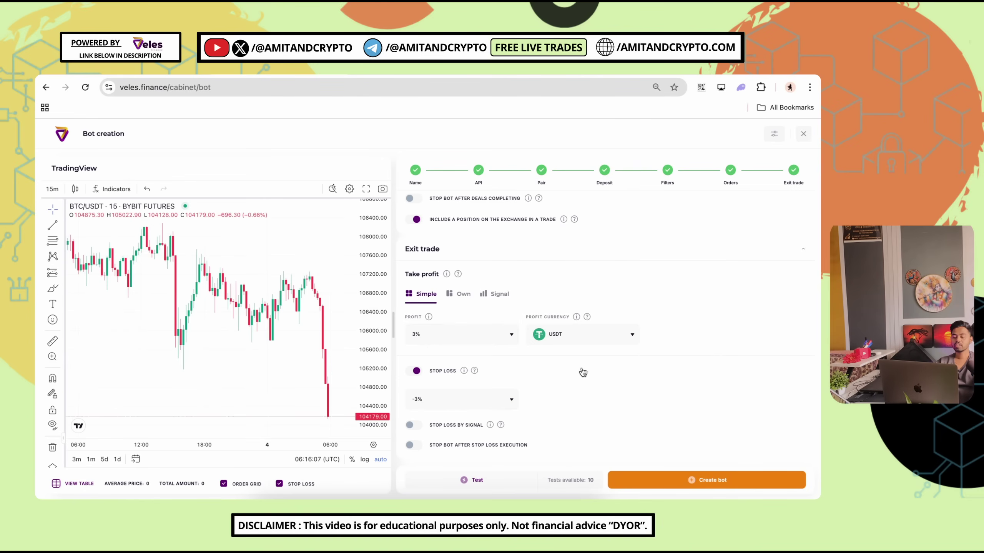
- Review the filters and open the Run Backtest dialog for 'BTC short scalper'
scroll(578, 380, "up", 10)
scroll(581, 395, "up", 1)
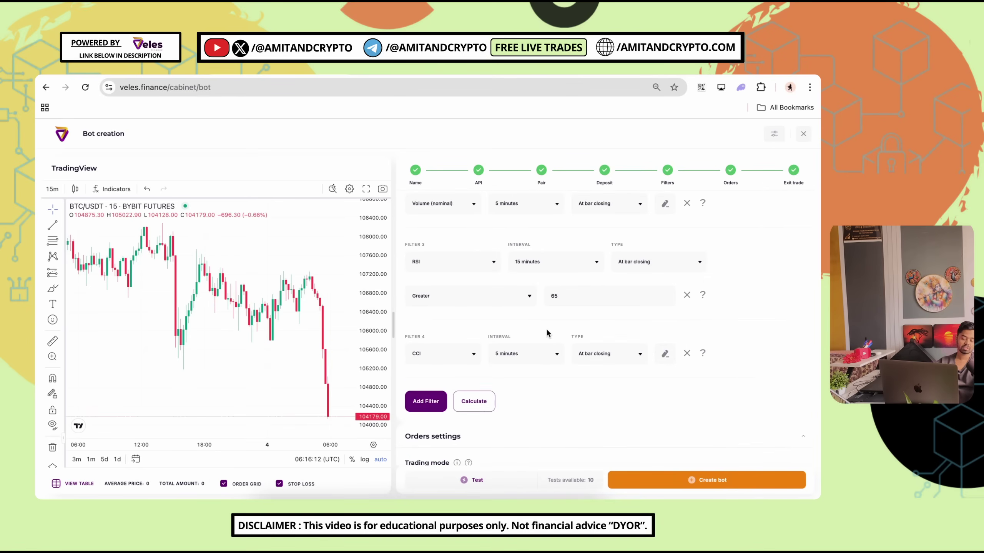
scroll(546, 328, "down", 10)
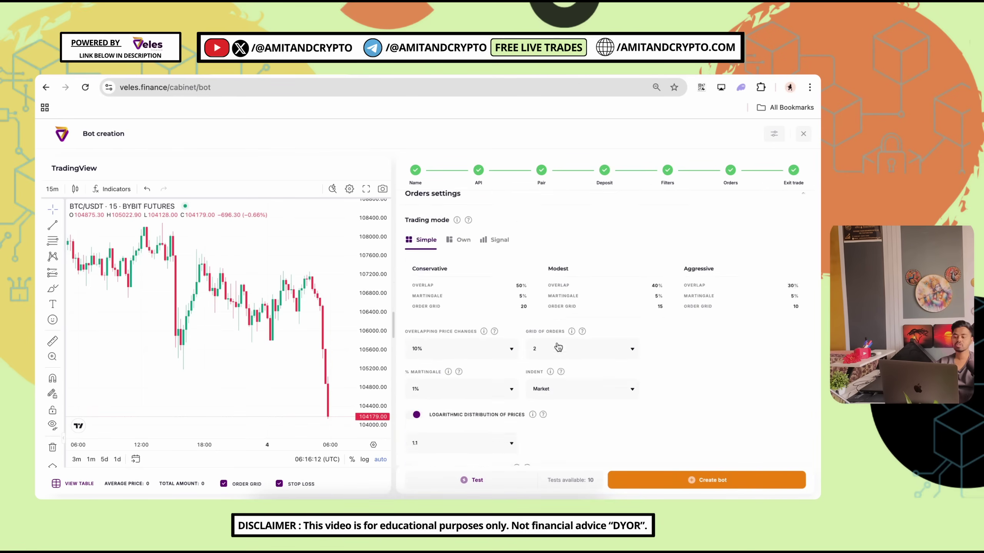
left_click(490, 484)
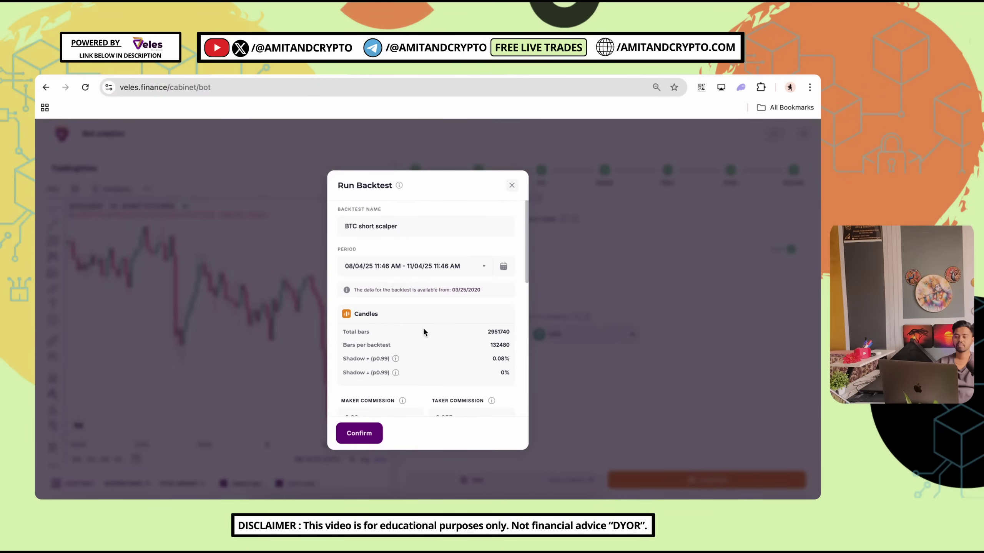
- Run the BTC short scalper backtest, then close it after the insufficient BTC/USDT volume error
scroll(421, 327, "down", 1)
scroll(420, 328, "down", 1)
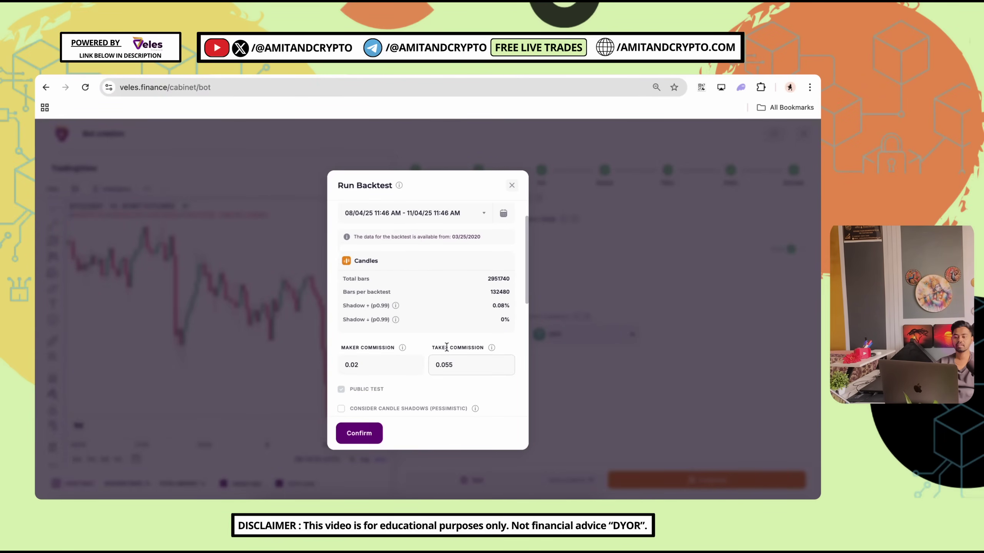
scroll(426, 361, "down", 2)
scroll(434, 351, "down", 5)
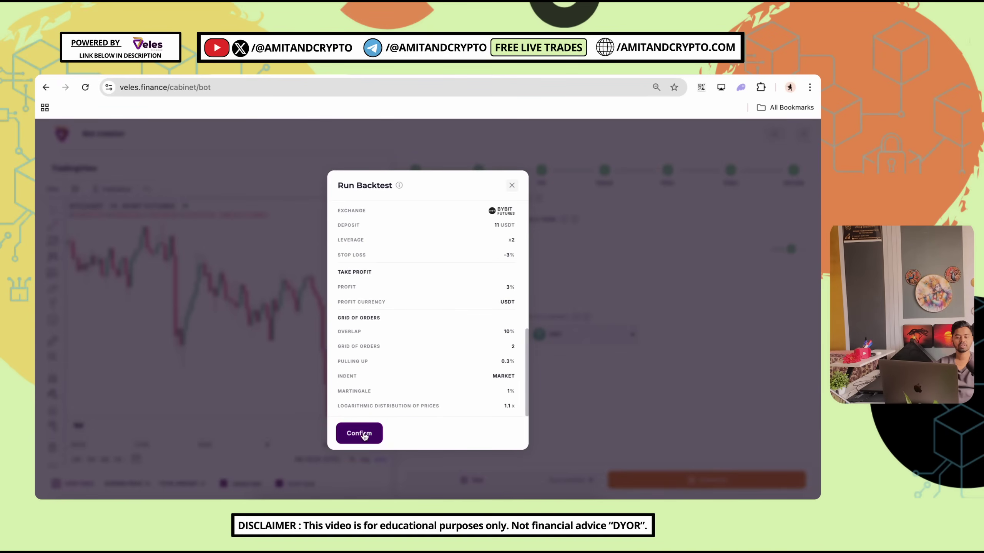
scroll(417, 359, "up", 5)
scroll(416, 358, "down", 5)
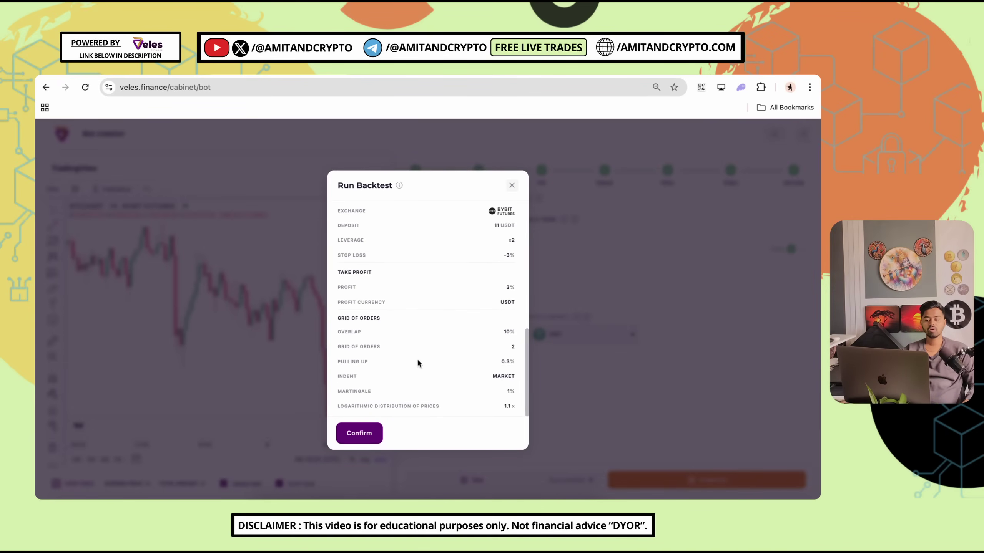
left_click(363, 432)
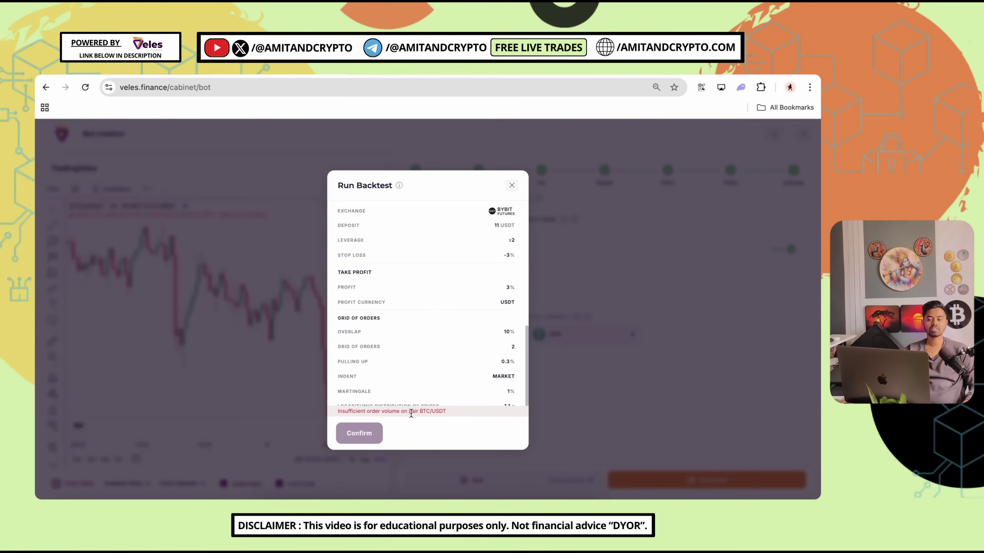
key("Escape")
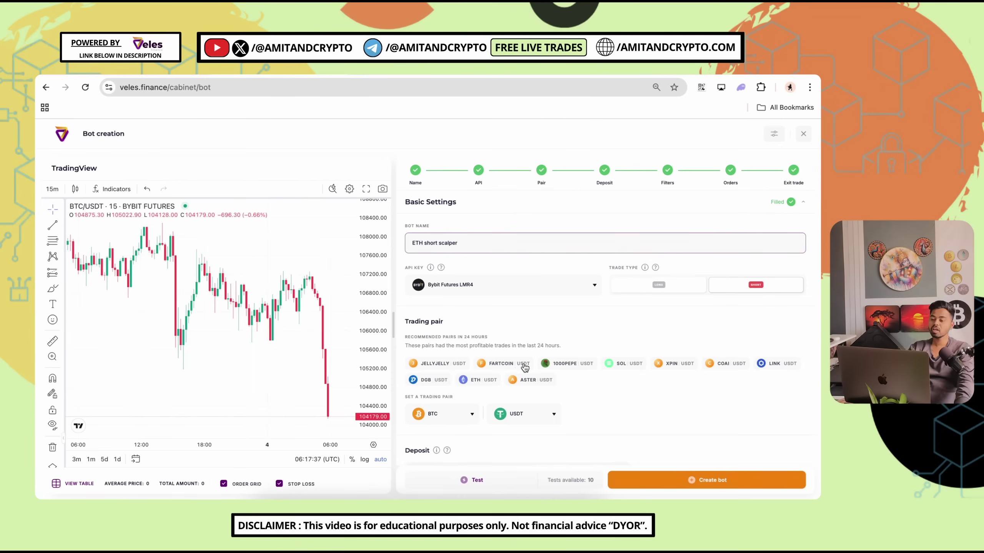
- Switch the bot's trading pair to ETH/USDT
left_click(440, 415)
type("e")
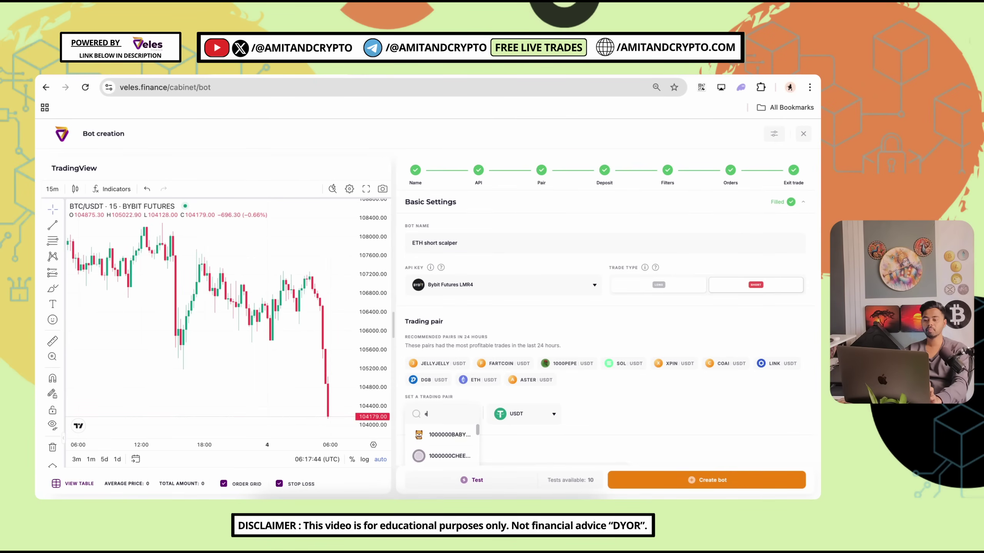
type("th")
key("Return")
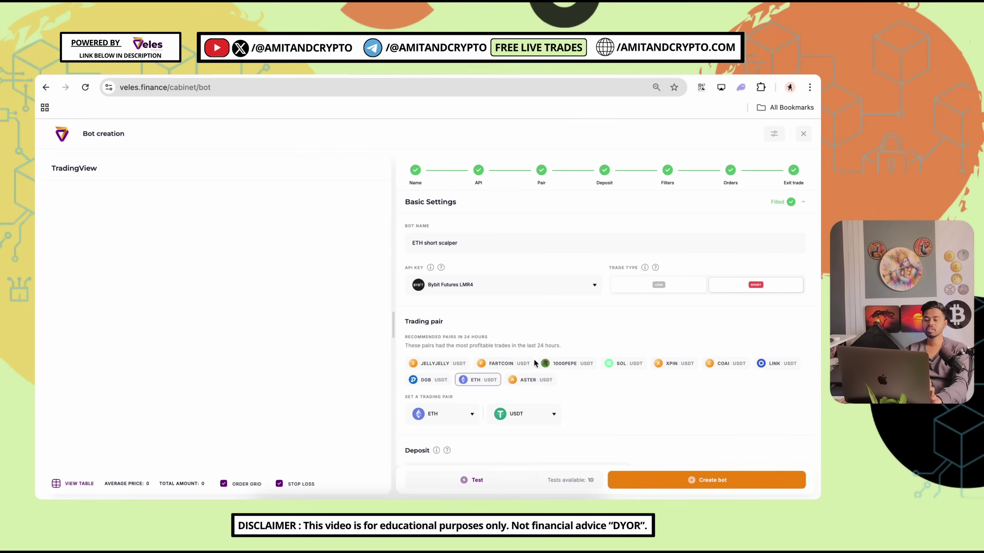
scroll(580, 422, "down", 1)
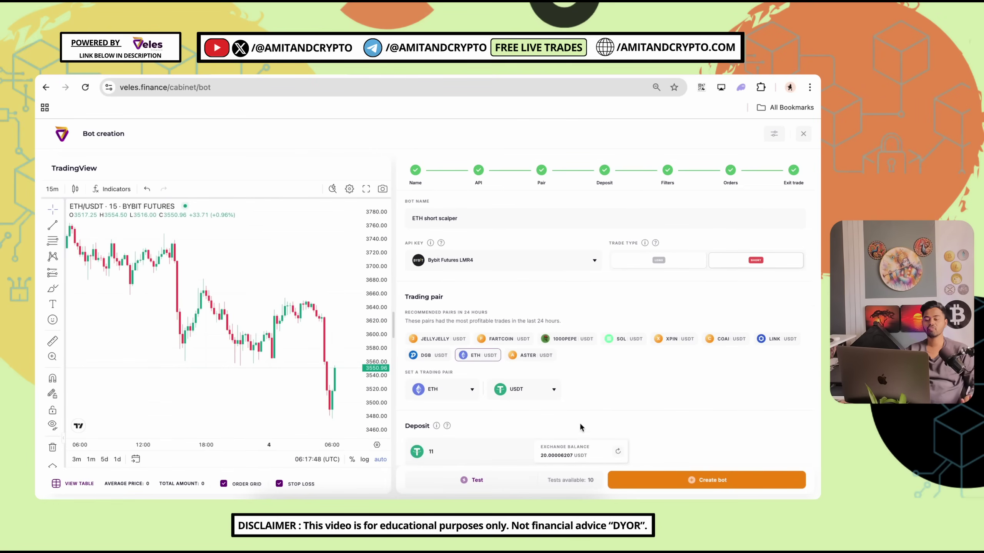
- Try the ETH bot's backtest again and close it after the insufficient-volume warning
left_click(472, 480)
scroll(363, 429, "down", 3)
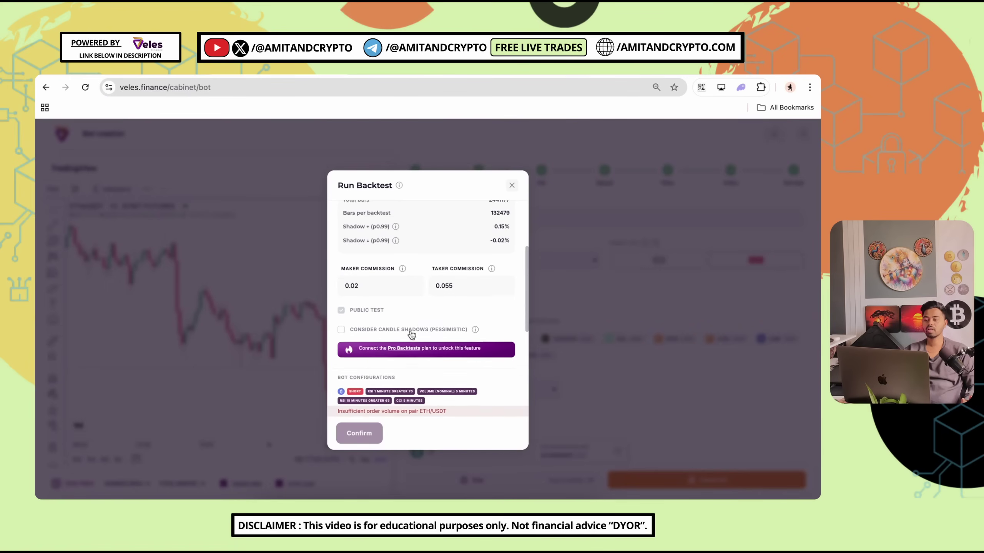
scroll(411, 334, "down", 1)
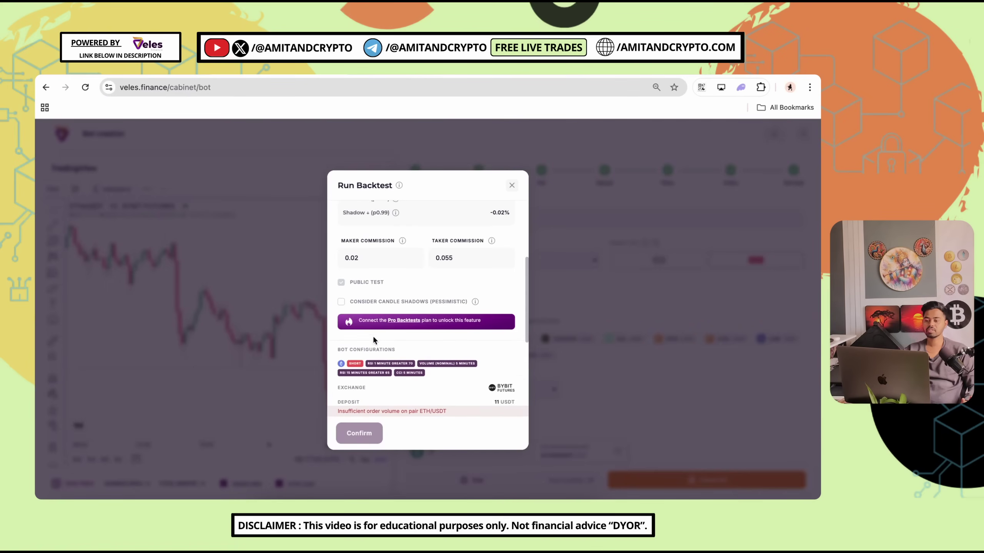
left_click(511, 185)
scroll(525, 343, "up", 1)
- Run the ETH short scalper backtest with 0.02 maker and 0.055 taker commission and view its results
scroll(526, 343, "down", 4)
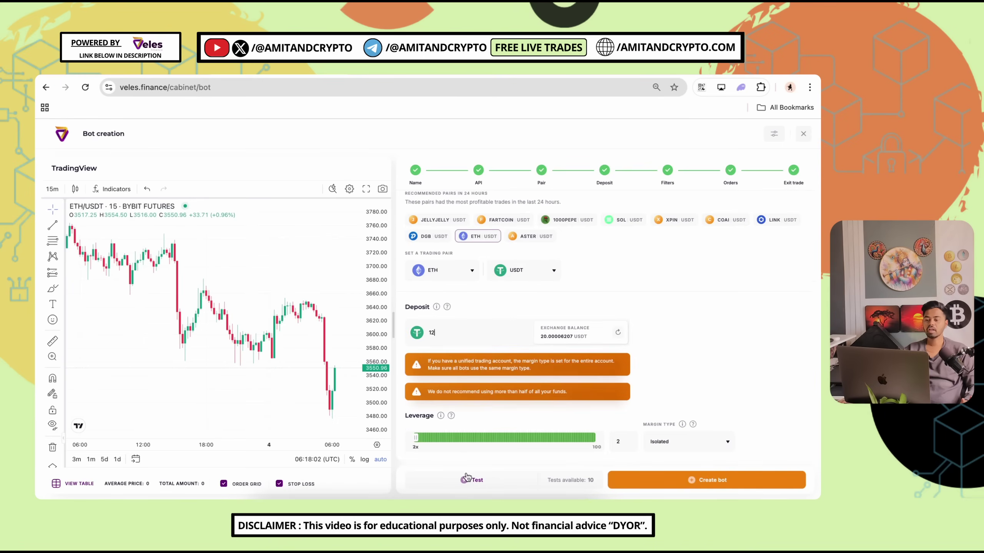
left_click(472, 480)
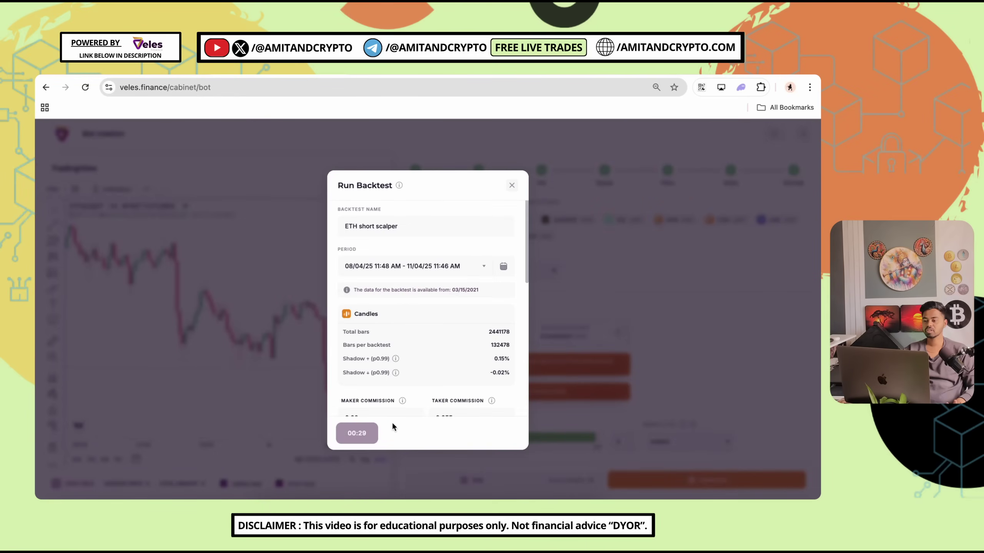
scroll(393, 425, "down", 10)
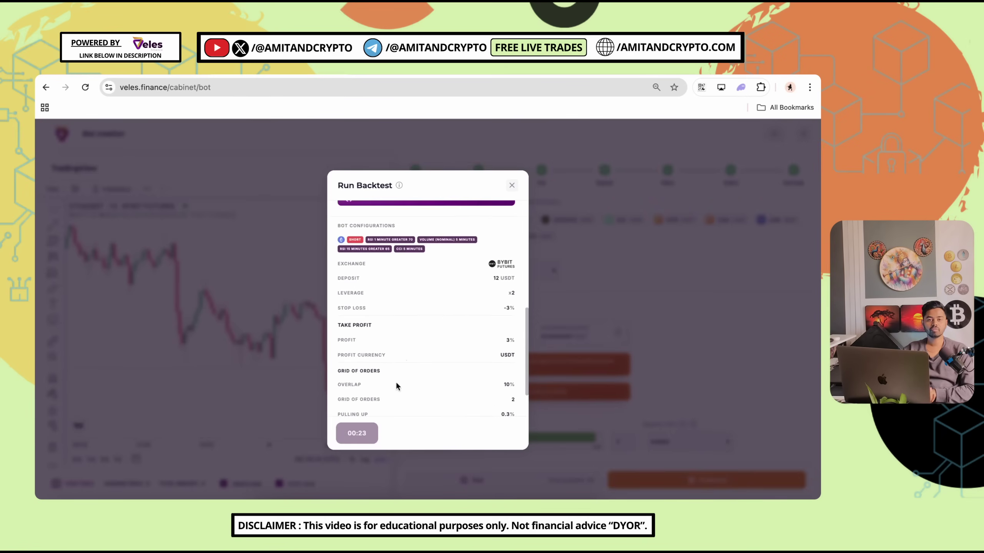
scroll(442, 310, "up", 8)
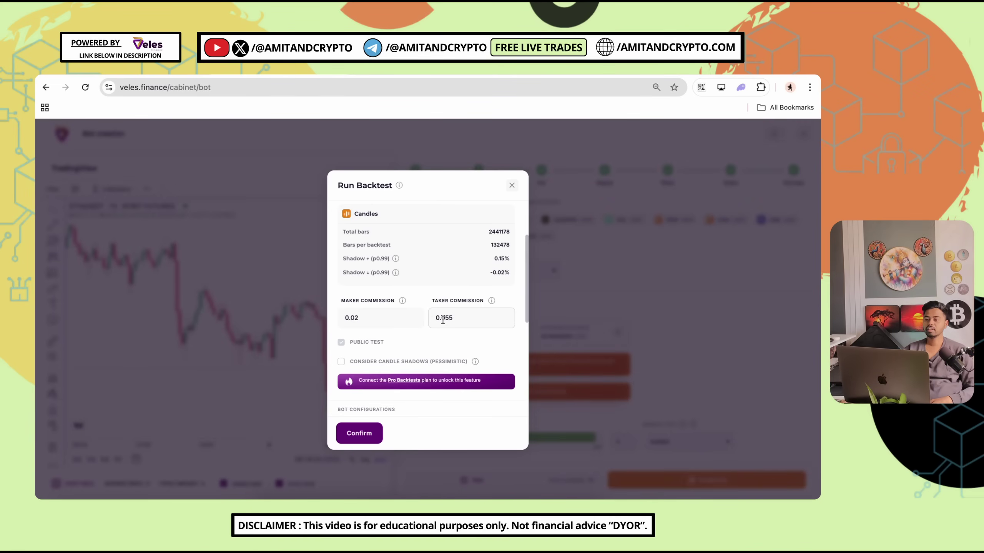
left_click(372, 432)
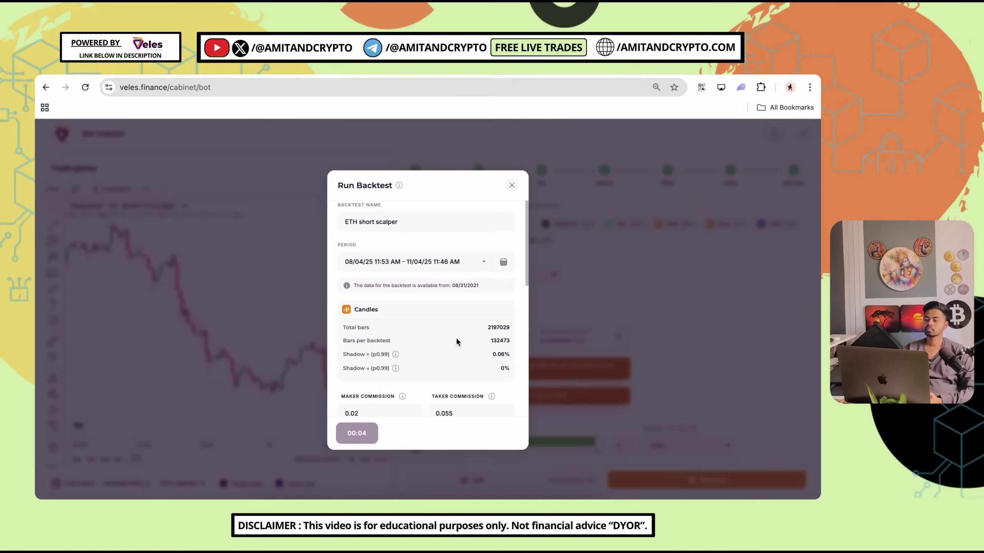
scroll(456, 337, "down", 10)
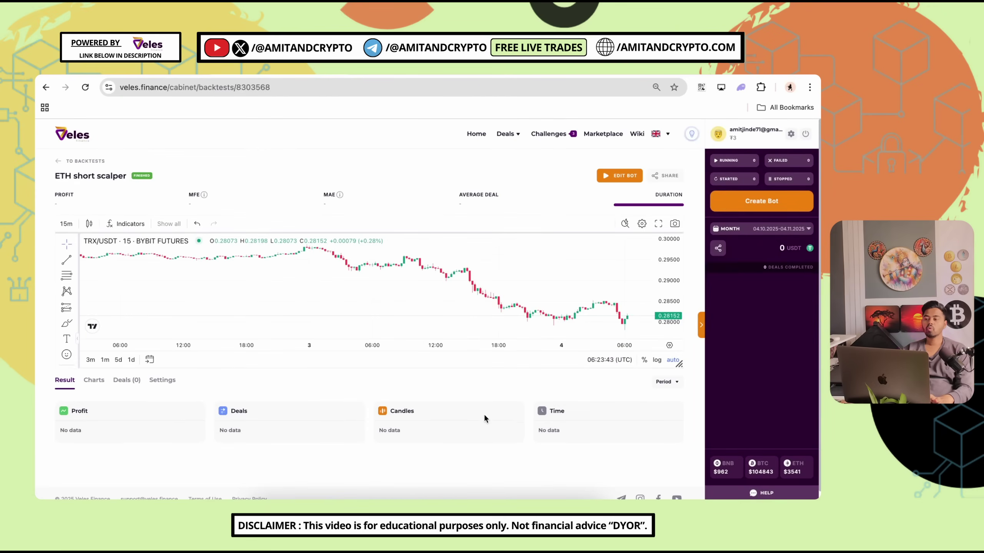
- Edit the backtested bot and replace 'ETH' with 'TRX' in the bot name
scroll(479, 423, "down", 1)
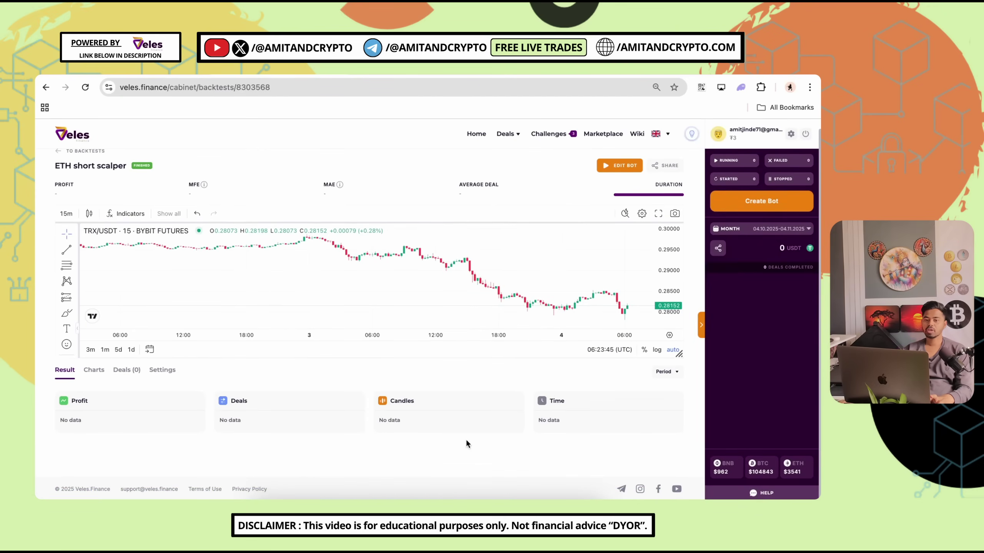
left_click(619, 166)
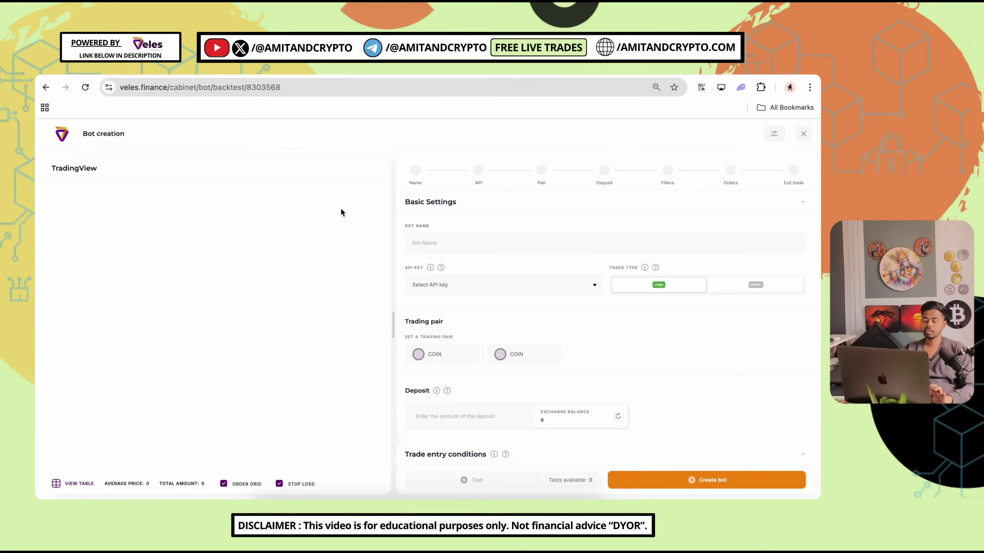
double_click(424, 243)
type("TRX")
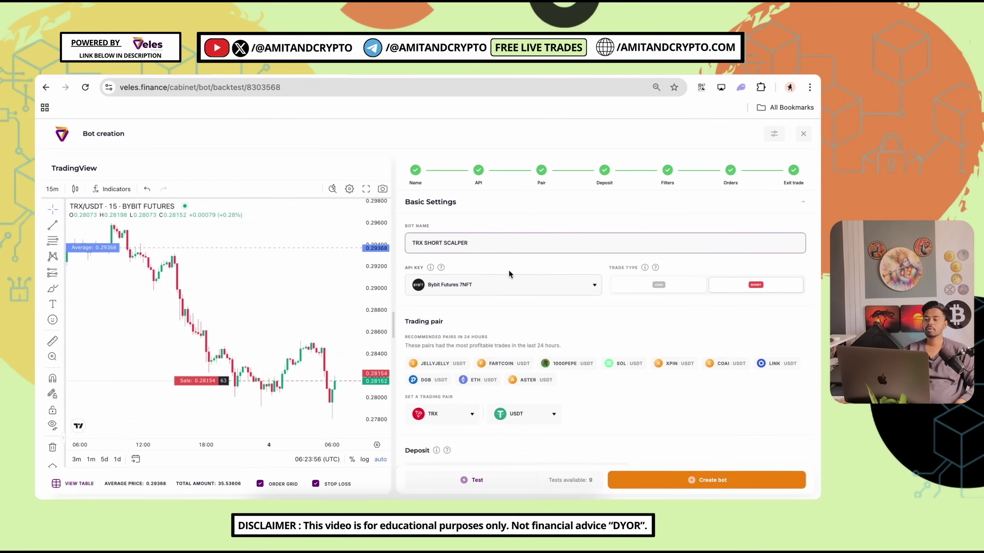
scroll(515, 329, "down", 3)
scroll(502, 341, "up", 3)
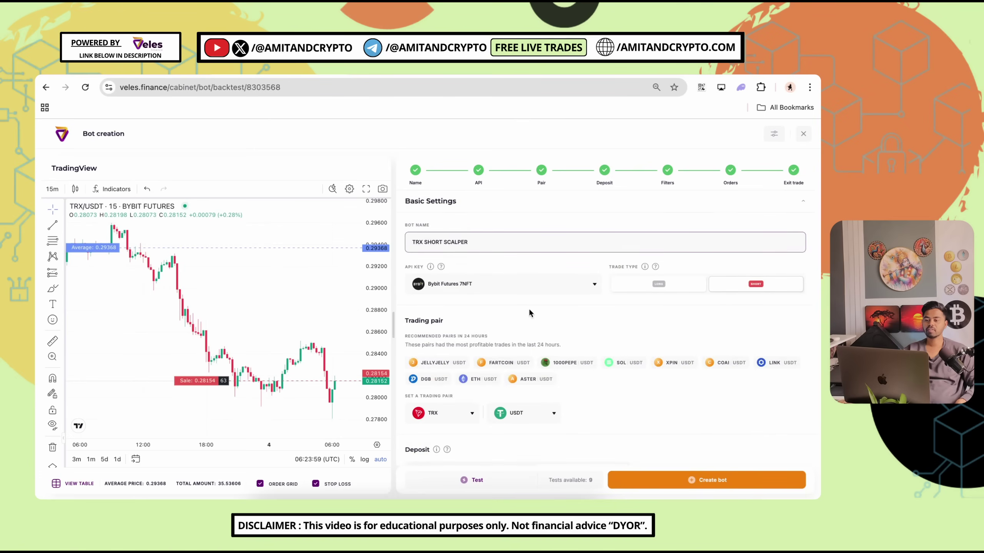
scroll(613, 366, "down", 1)
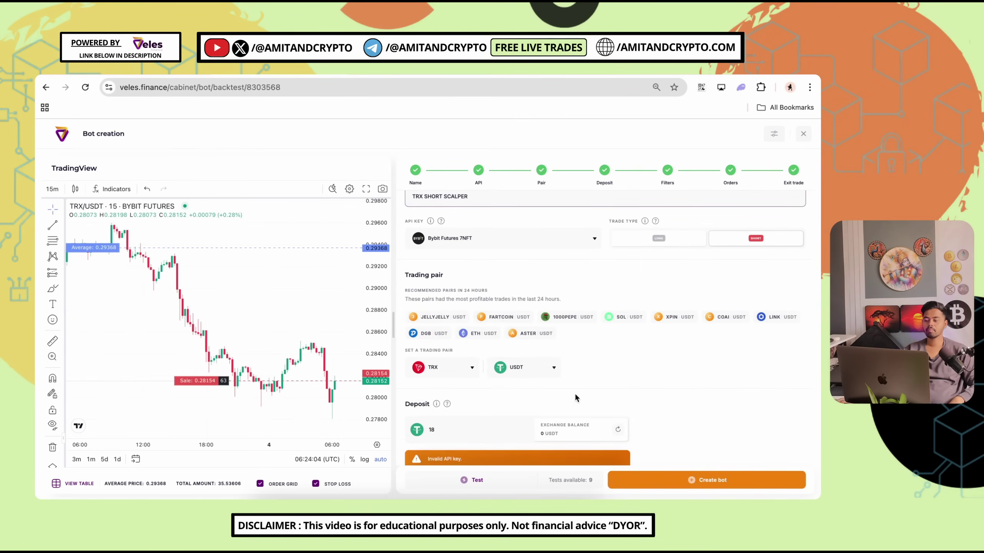
scroll(575, 393, "down", 8)
scroll(468, 383, "down", 3)
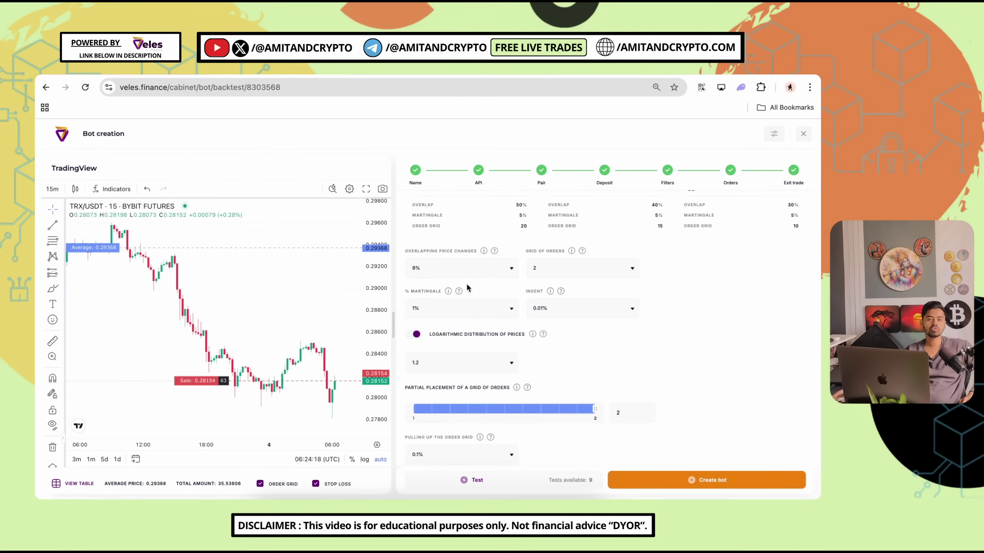
scroll(549, 352, "down", 3)
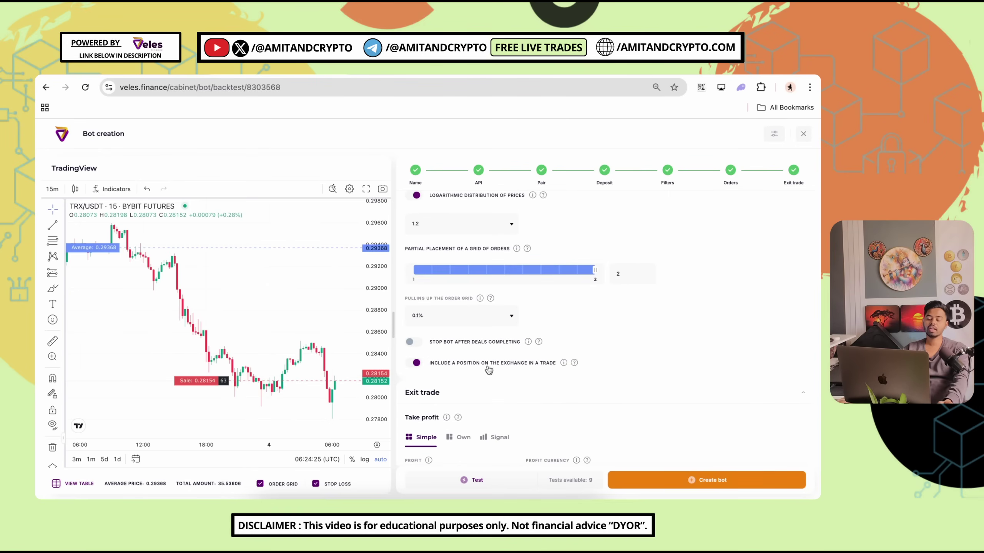
scroll(542, 372, "down", 3)
scroll(569, 348, "up", 1)
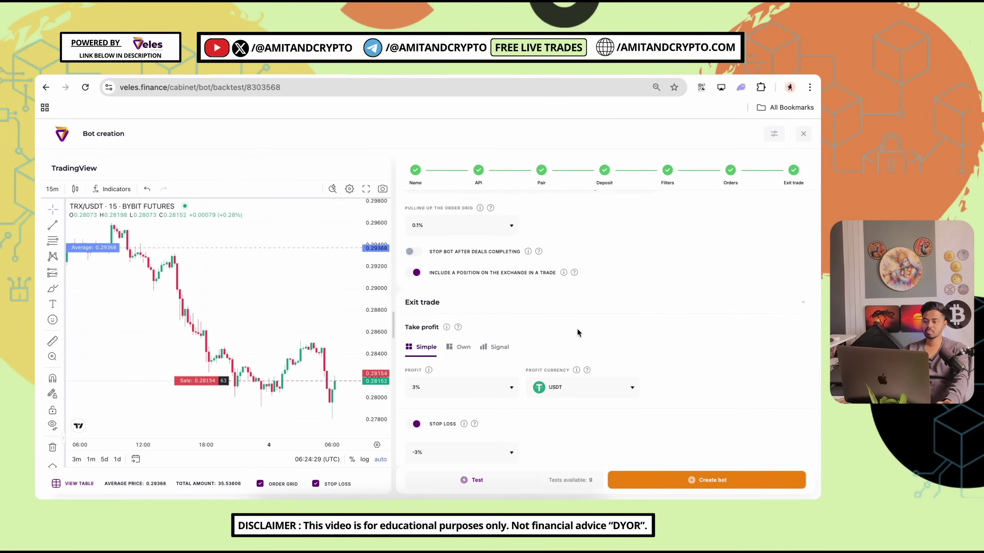
scroll(539, 337, "up", 5)
scroll(533, 349, "down", 6)
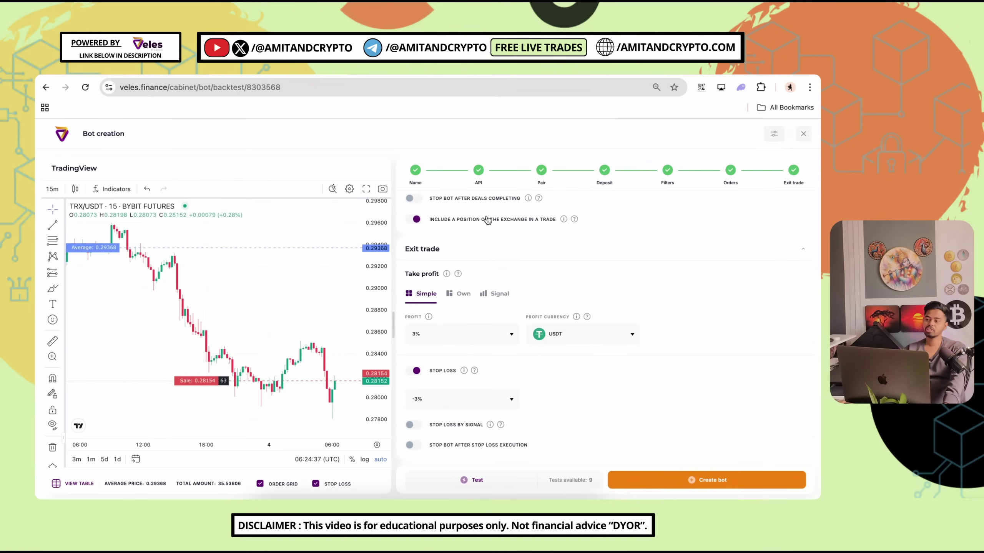
scroll(564, 376, "up", 5)
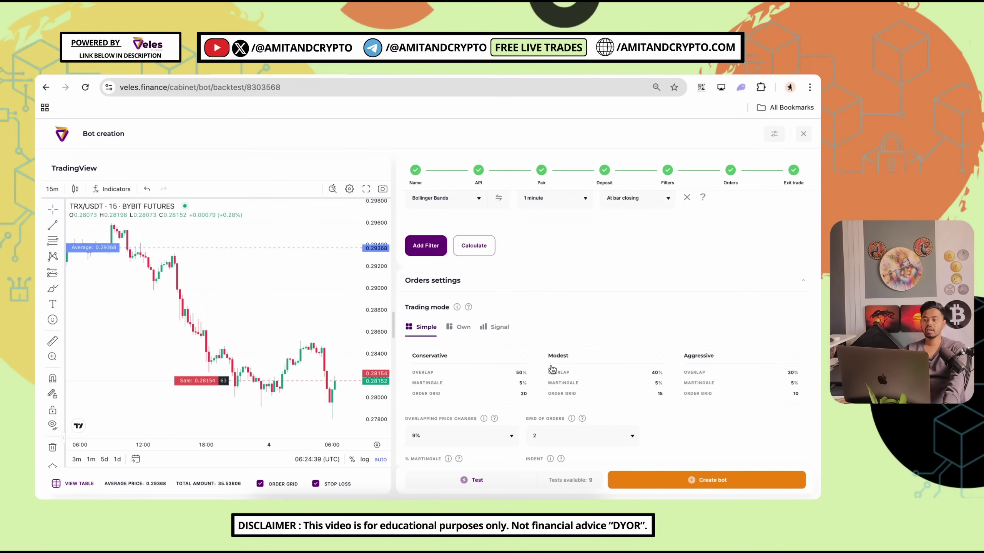
- View the backtest results, create the short scalper bot, and select the success message text
left_click(798, 138)
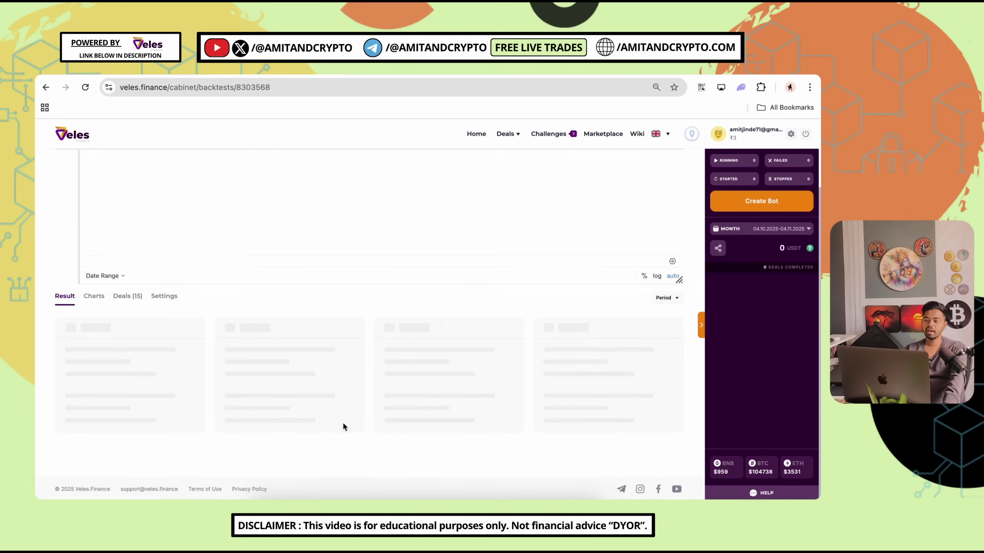
scroll(334, 401, "down", 3)
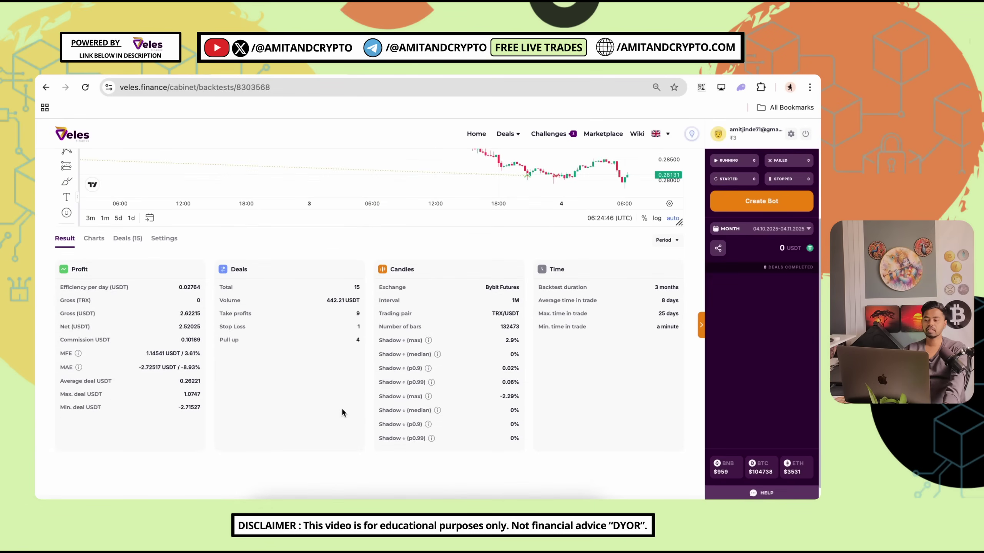
key("super+bracketleft")
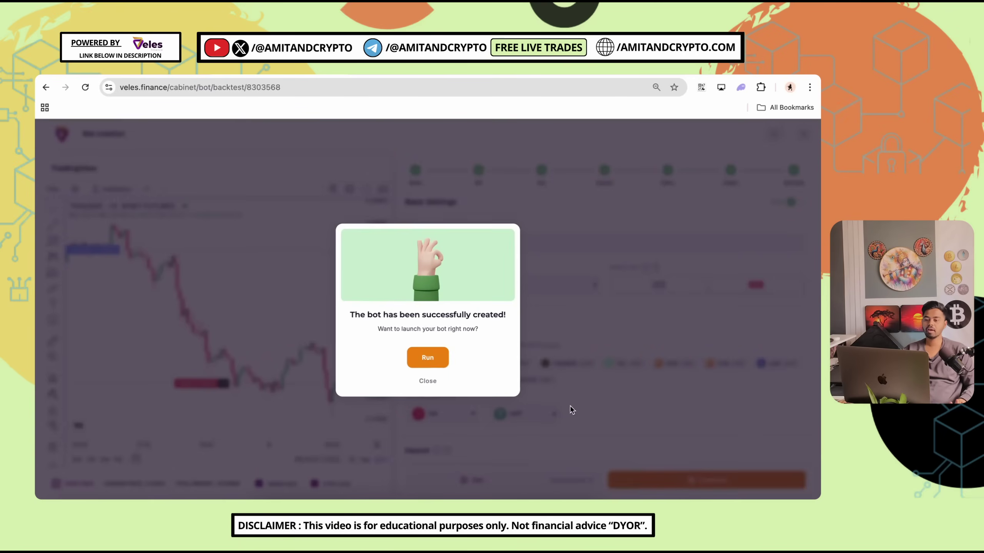
left_click_drag(350, 316, 479, 315)
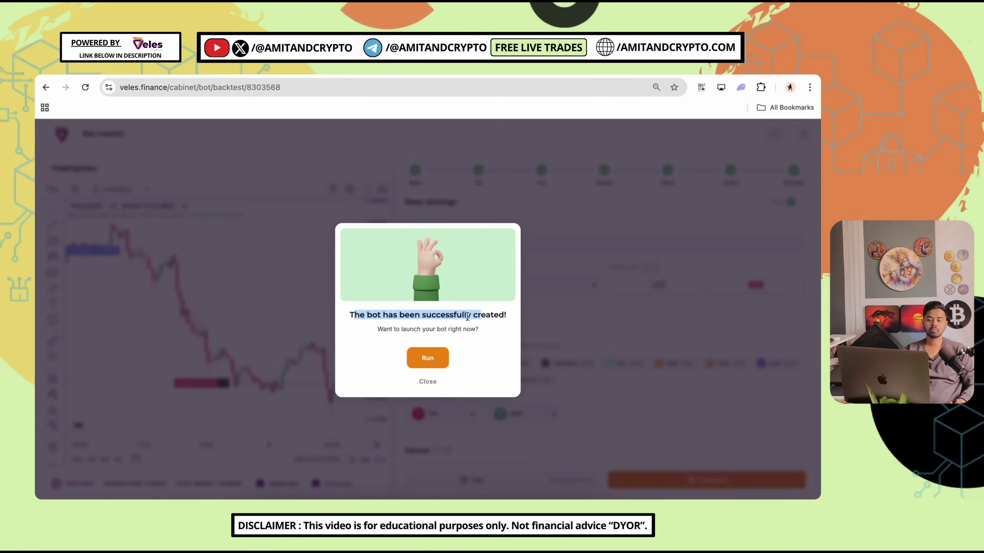
double_click(462, 316)
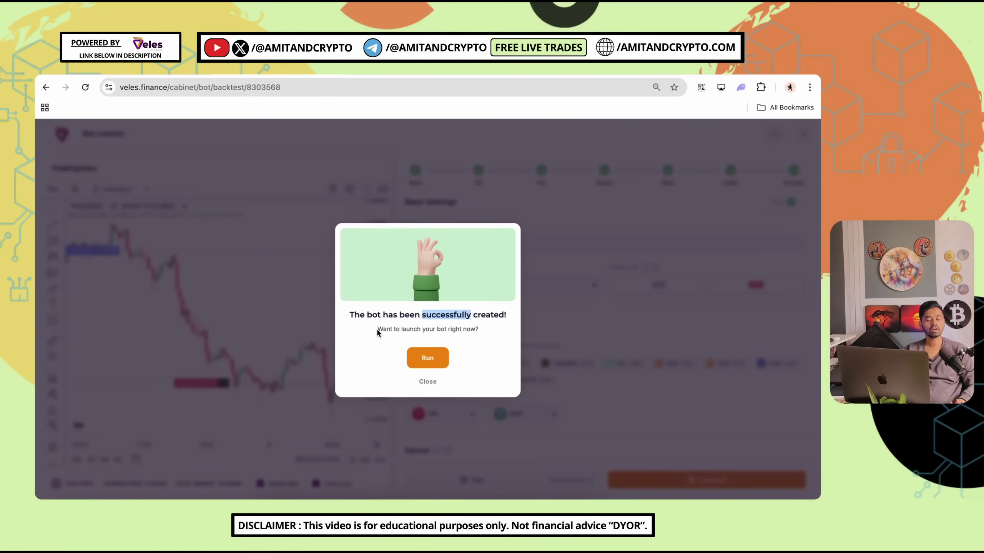
triple_click(401, 315)
- Dismiss the success dialog and point out the new bot's AWAITING SIGNAL status in My bots
left_click(427, 358)
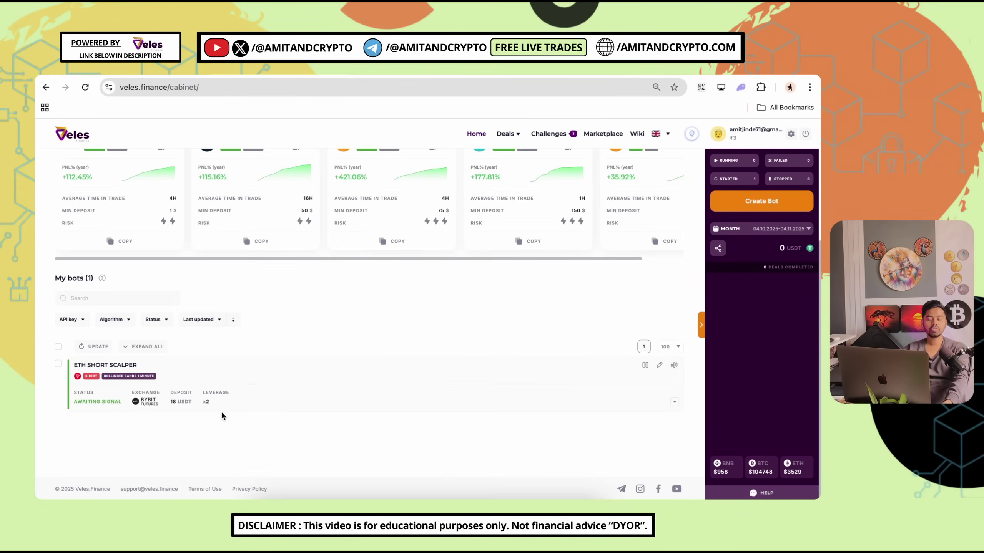
left_click_drag(77, 402, 121, 402)
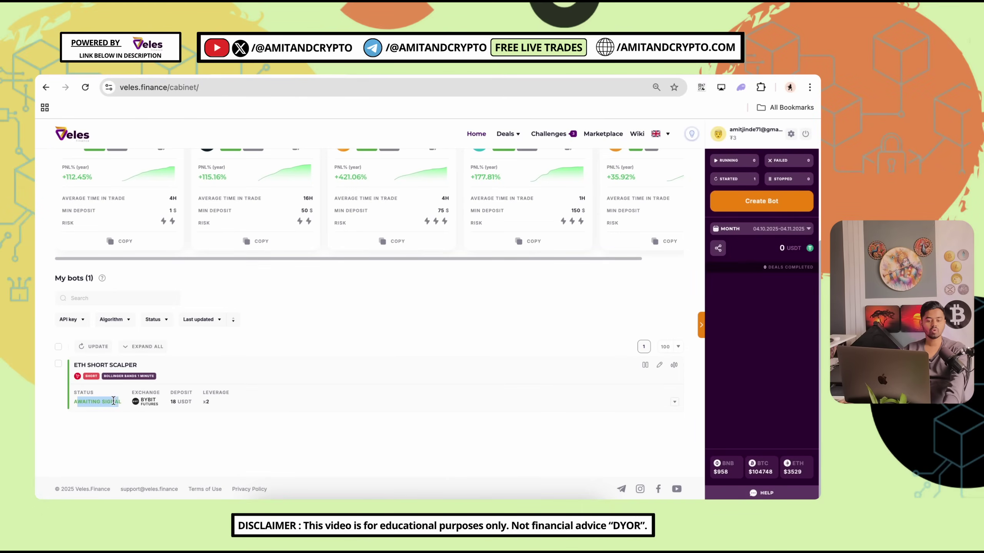
left_click(205, 425)
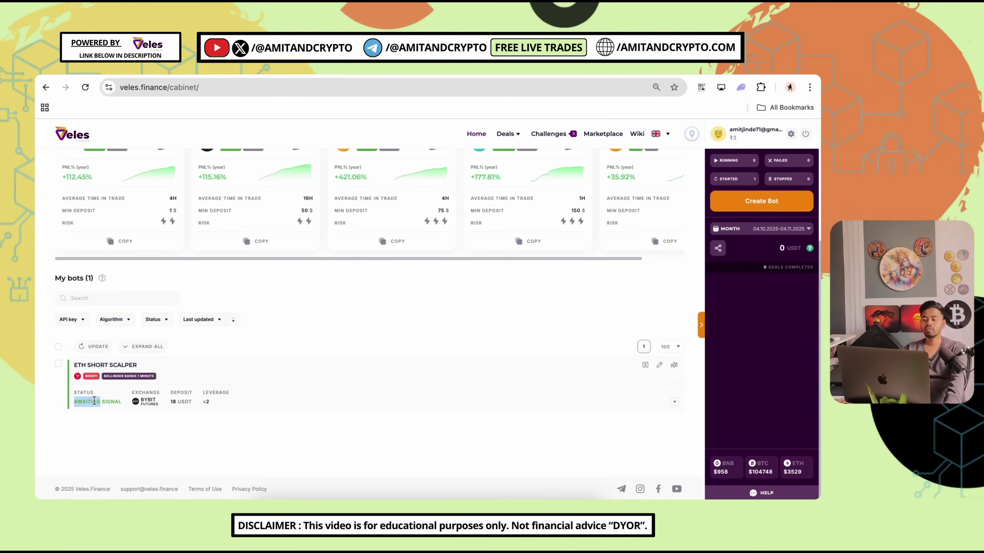
left_click_drag(122, 402, 74, 401)
left_click(167, 425)
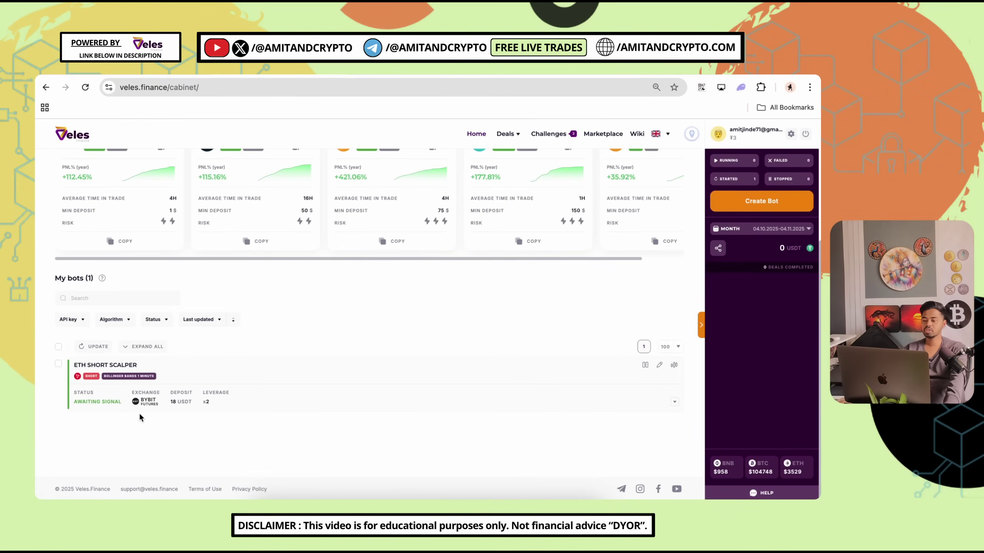
- Review the ETH SHORT SCALPER bot's settings in the editor and close it unchanged
left_click(659, 365)
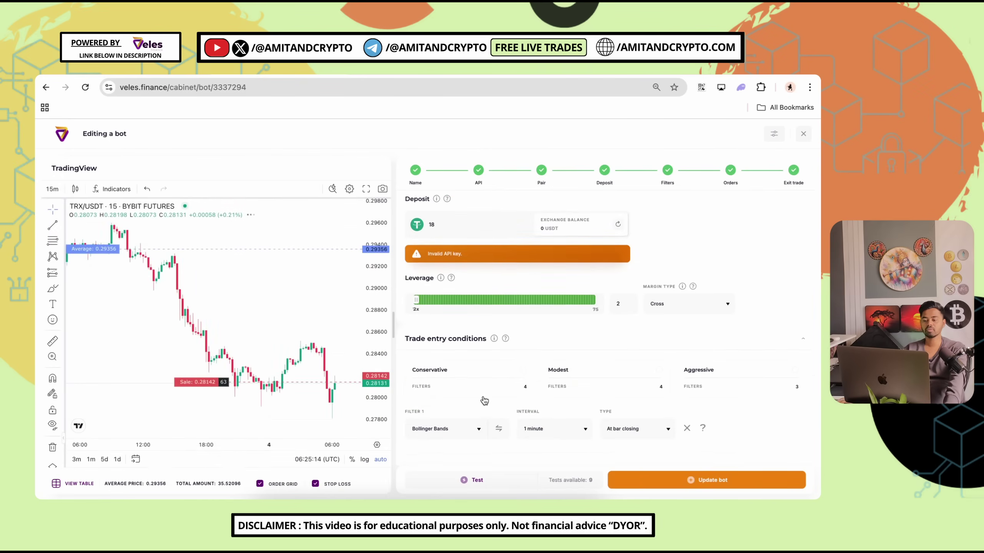
scroll(474, 395, "down", 4)
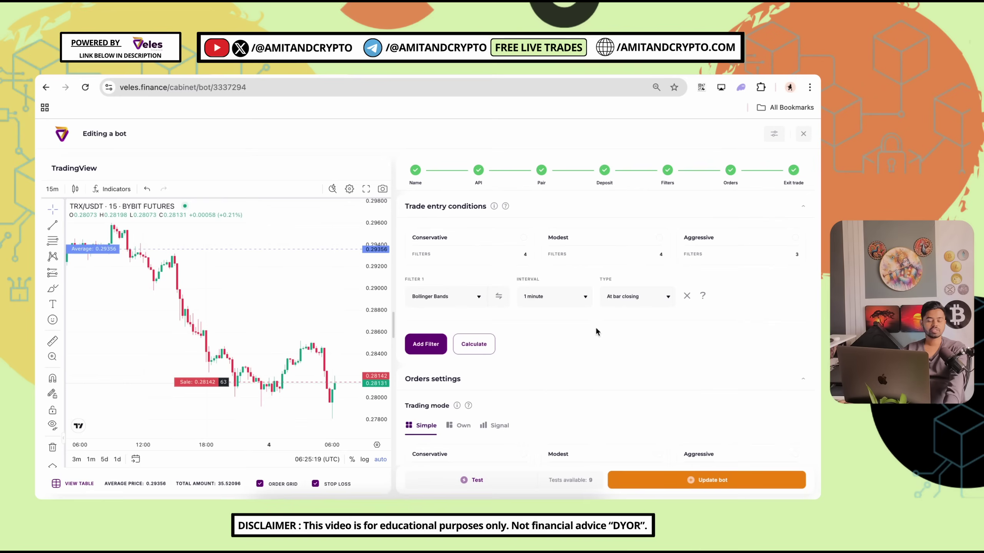
left_click(803, 134)
scroll(343, 405, "down", 1)
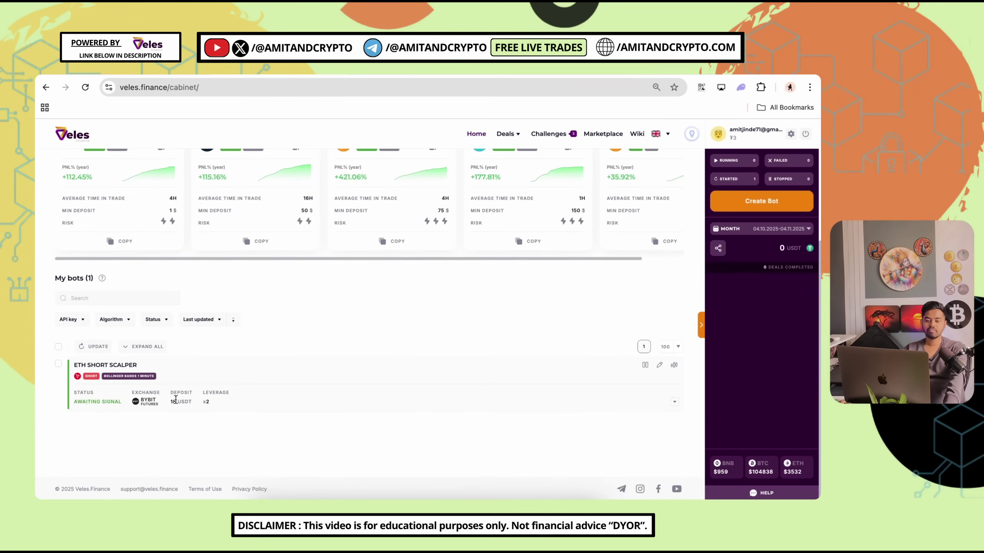
scroll(372, 347, "up", 1)
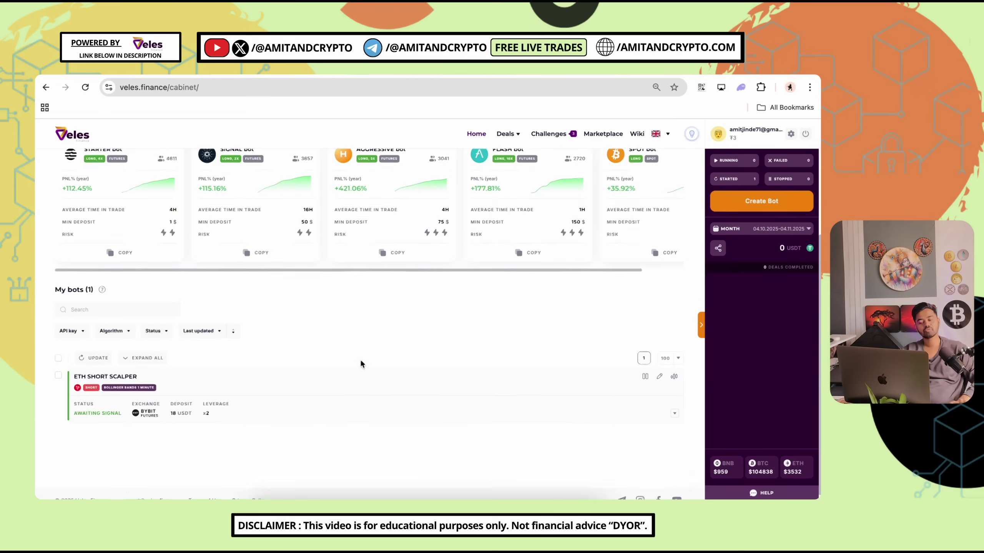
scroll(271, 400, "down", 1)
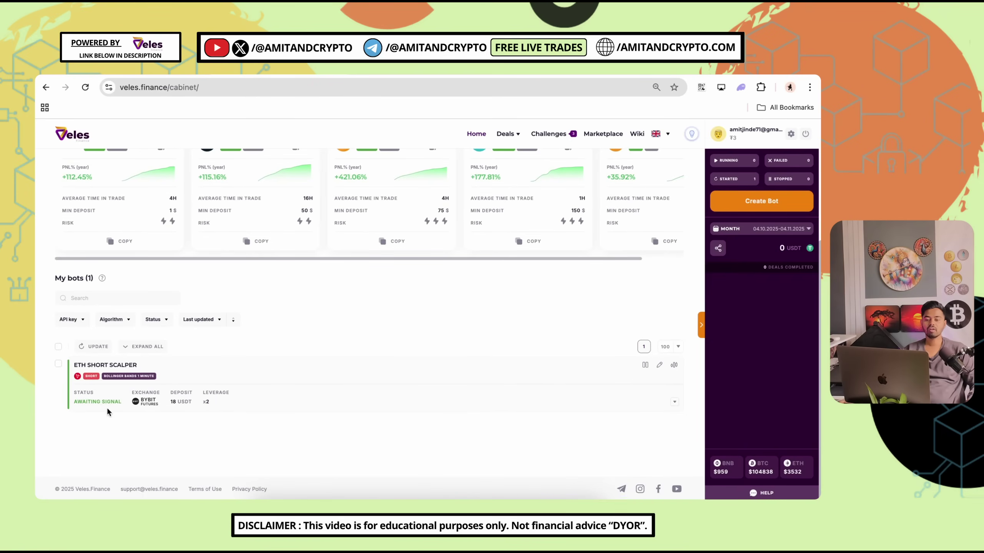
scroll(432, 337, "up", 15)
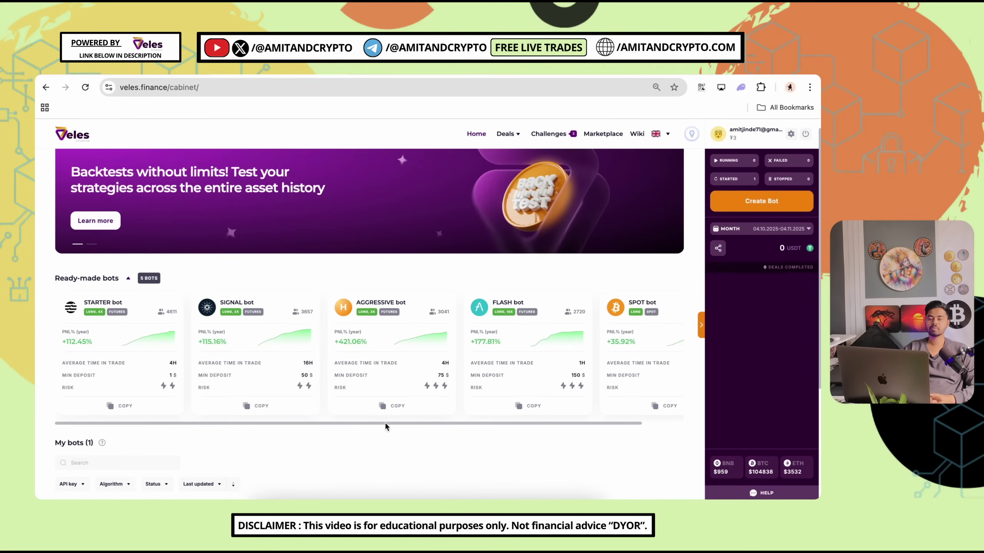
- Highlight the details on the AGGRESSIVE and FLASH ready-made bot cards
left_click_drag(388, 423, 475, 423)
left_click(407, 434)
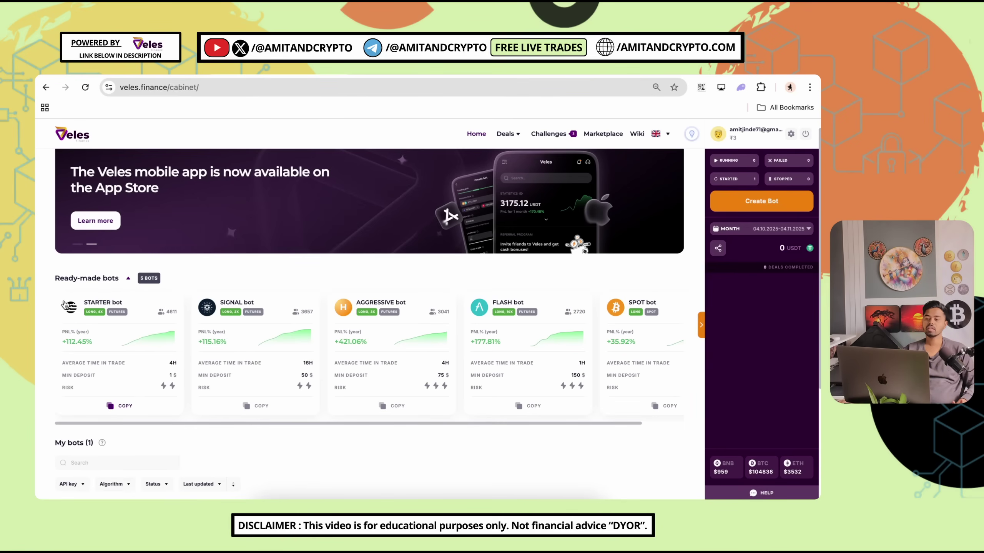
left_click(131, 407)
scroll(424, 372, "down", 5)
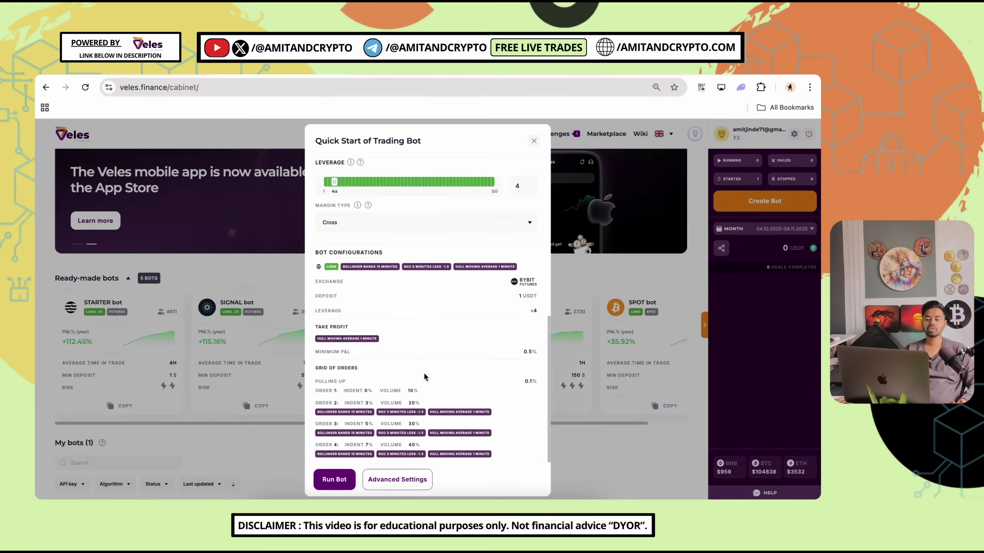
scroll(430, 385, "up", 5)
scroll(395, 357, "down", 5)
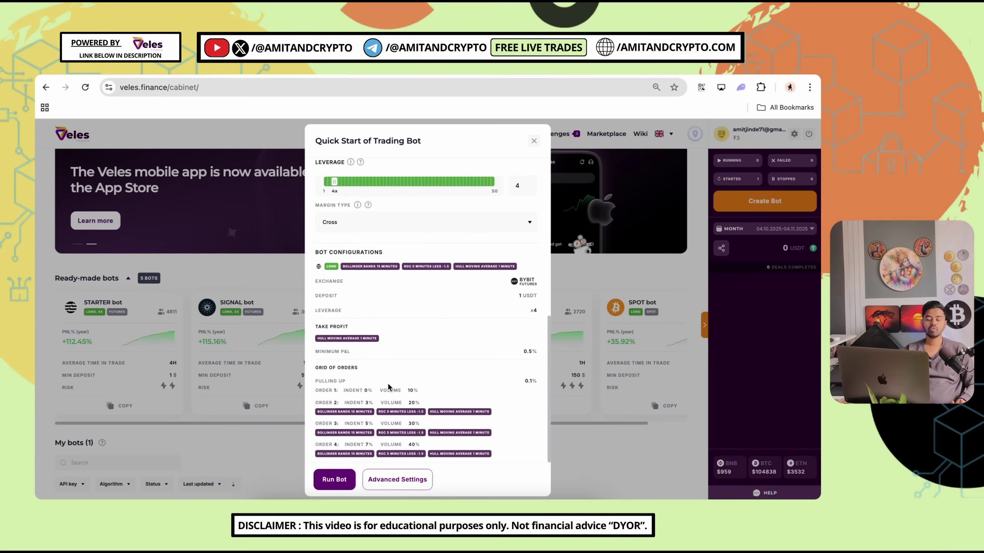
scroll(422, 378, "up", 5)
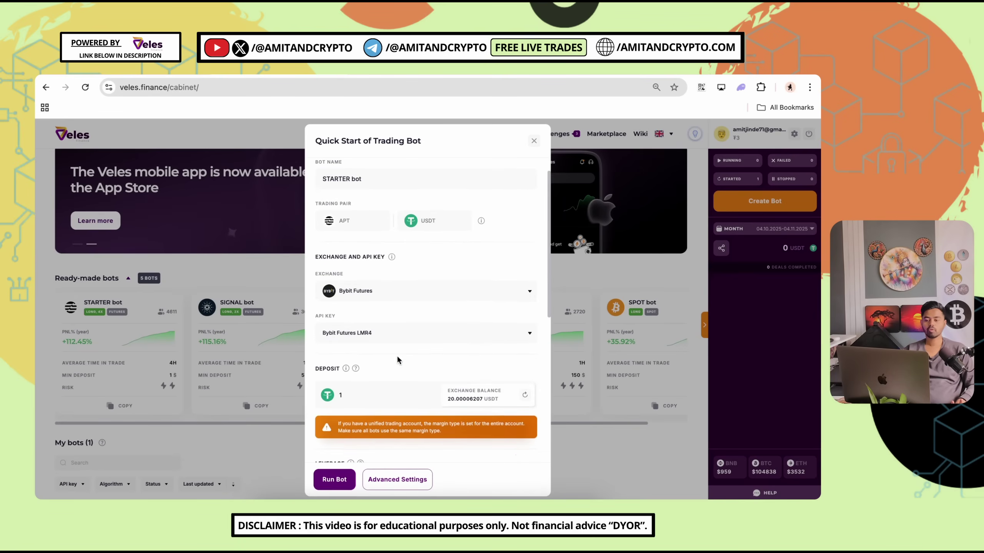
scroll(389, 361, "up", 1)
left_click(534, 141)
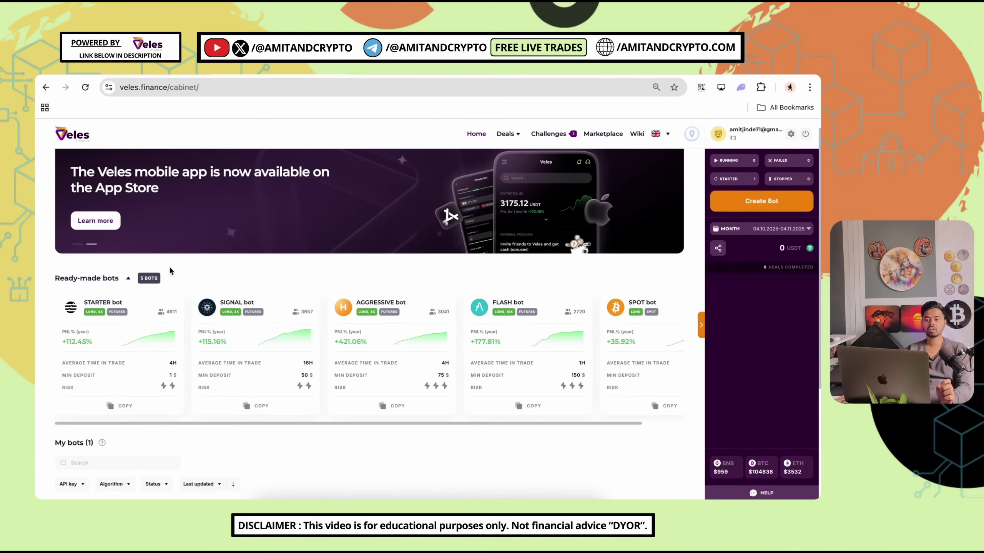
left_click(121, 406)
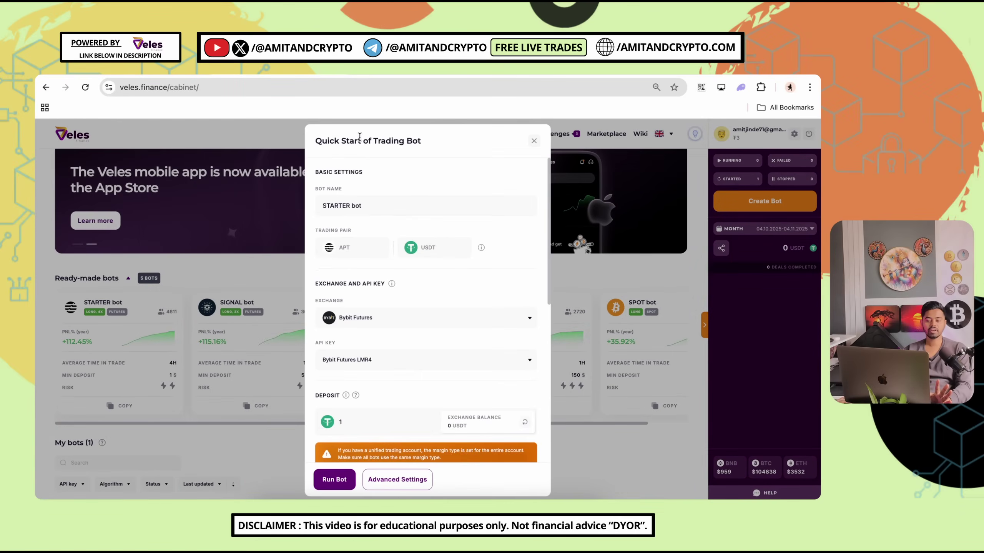
left_click(397, 479)
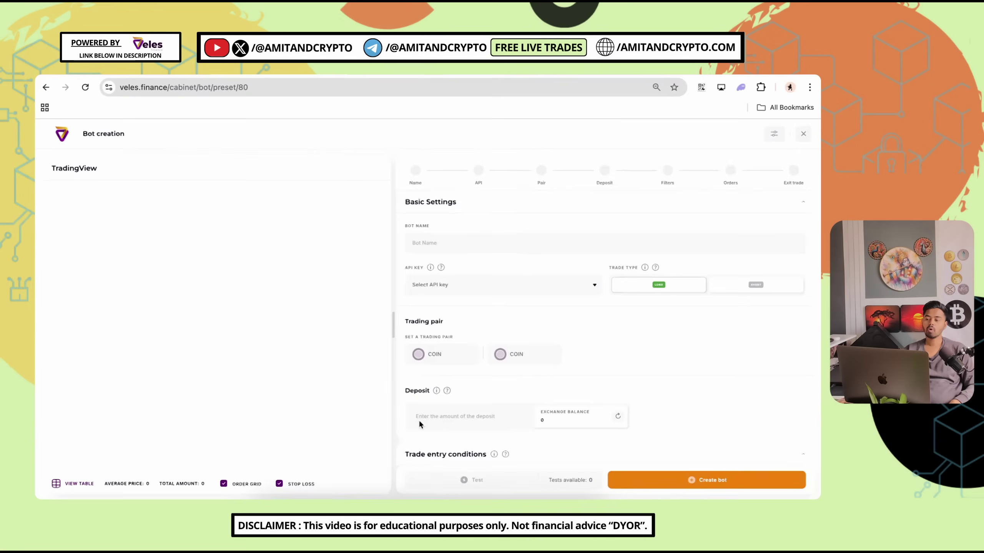
scroll(628, 370, "down", 8)
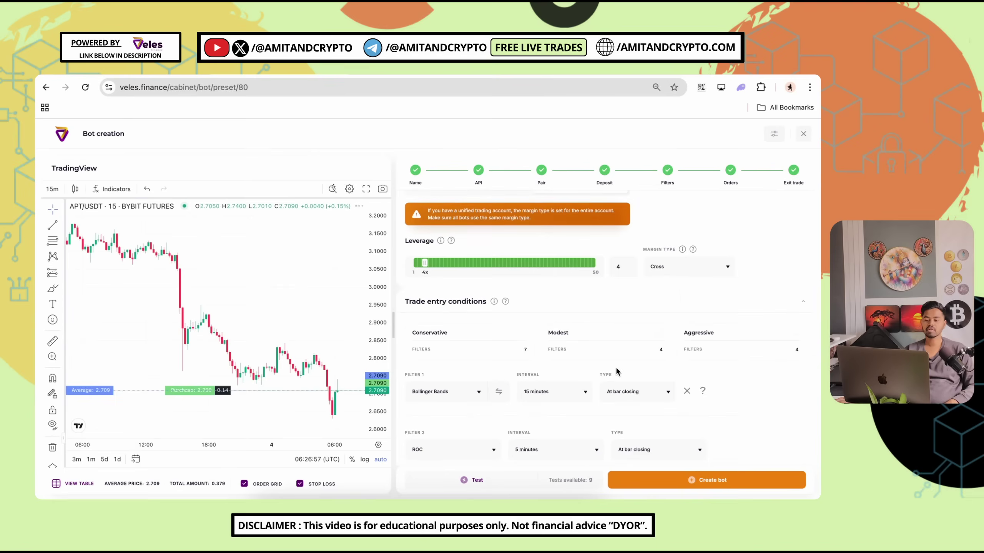
scroll(617, 371, "up", 8)
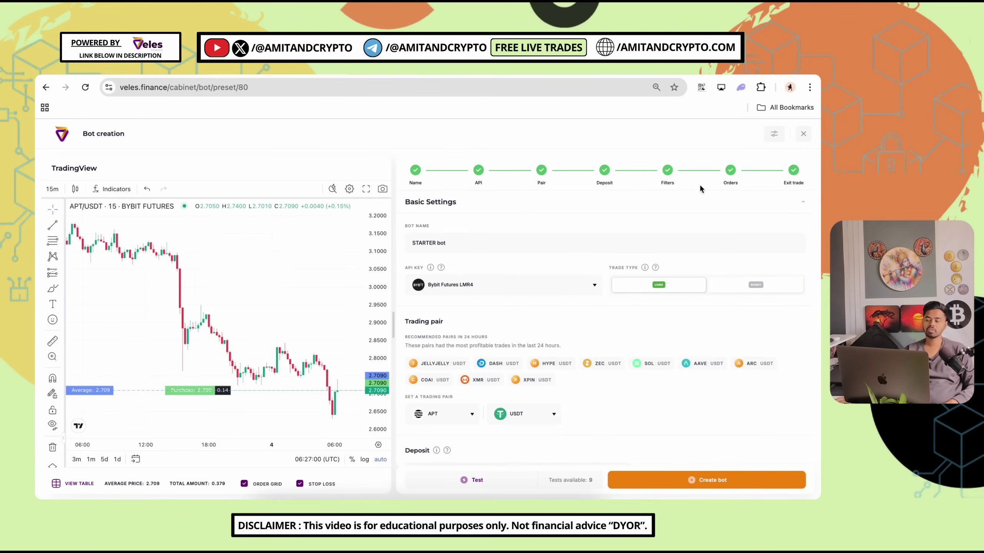
scroll(542, 319, "down", 10)
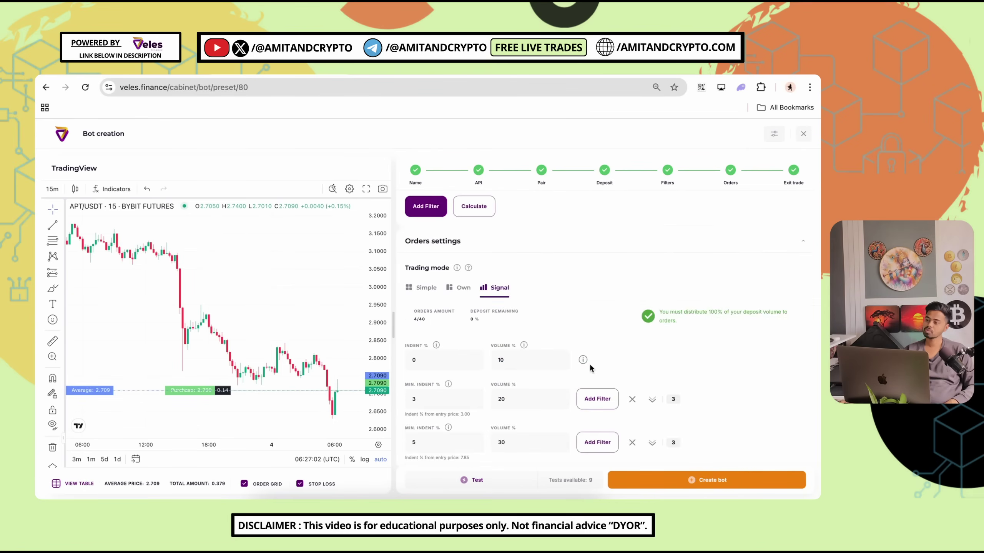
scroll(584, 392, "up", 5)
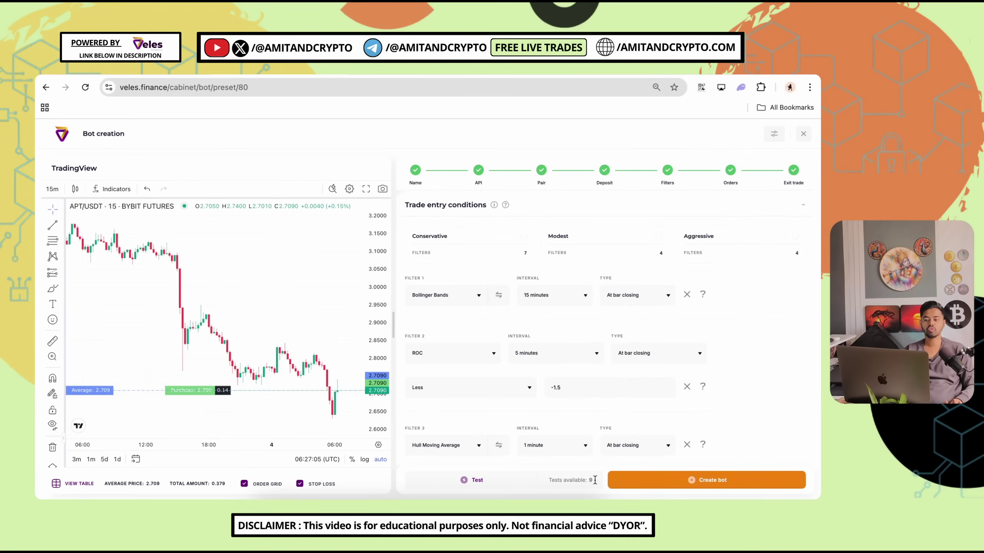
left_click(803, 134)
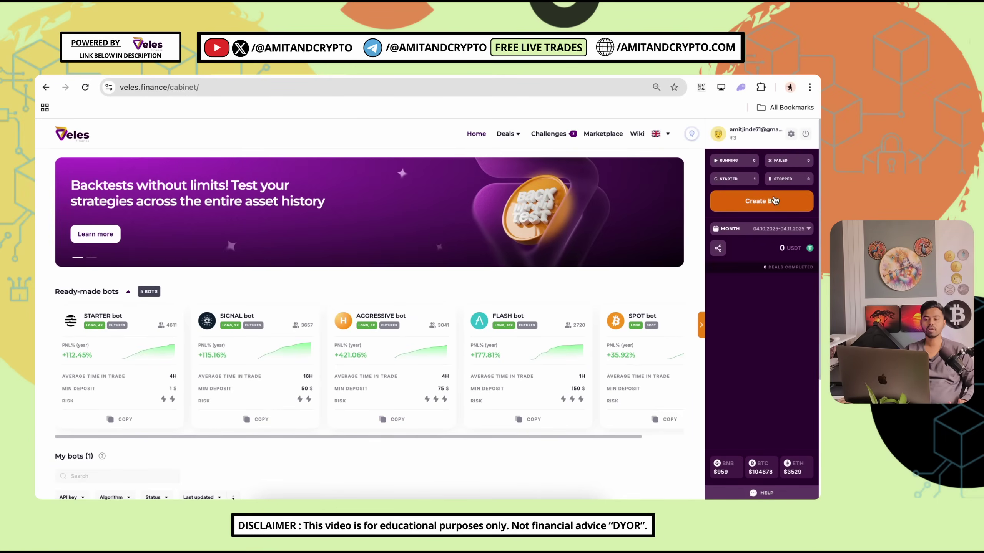
left_click(549, 134)
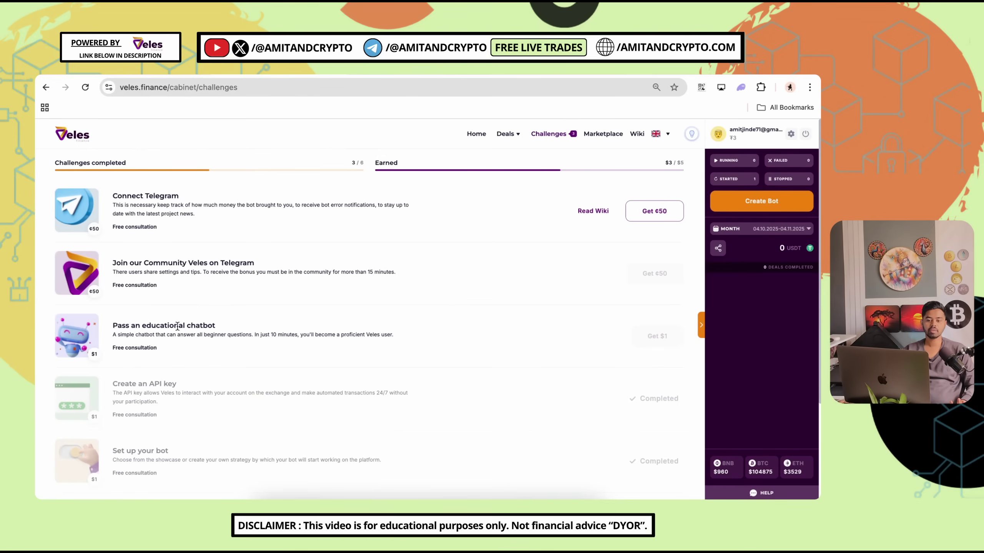
- Select the 'Pass an educational chatbot' challenge heading and scroll through the challenge list
triple_click(155, 326)
left_click(223, 333)
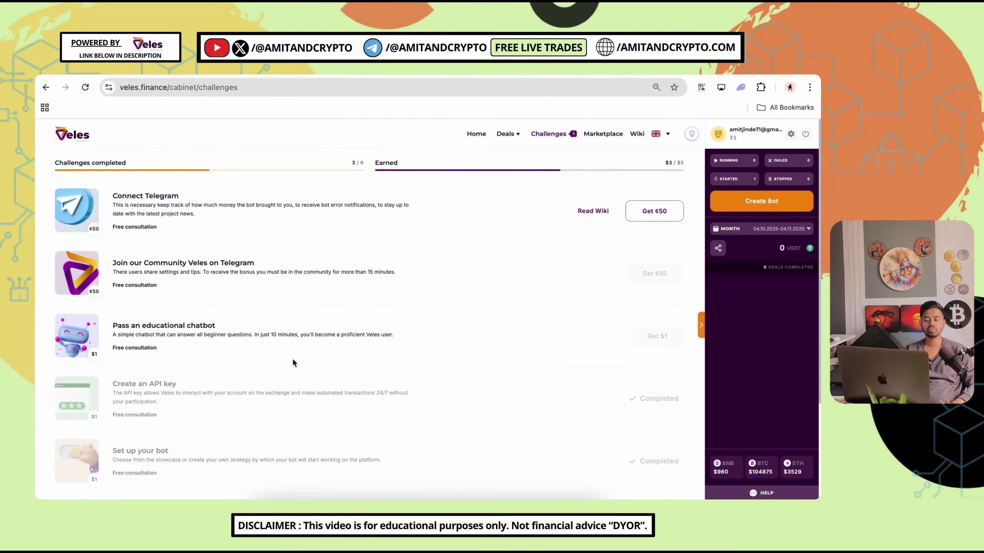
scroll(291, 360, "down", 3)
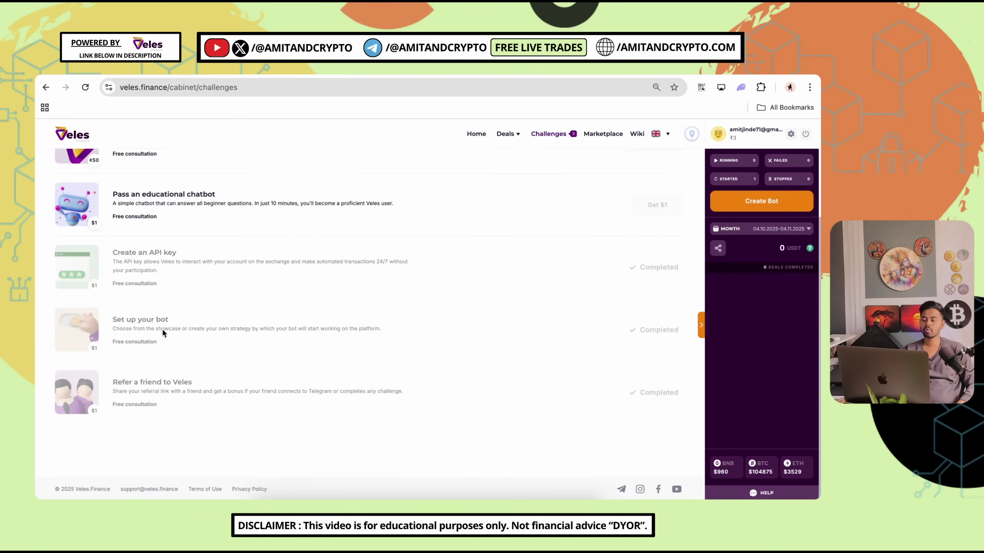
scroll(336, 361, "up", 3)
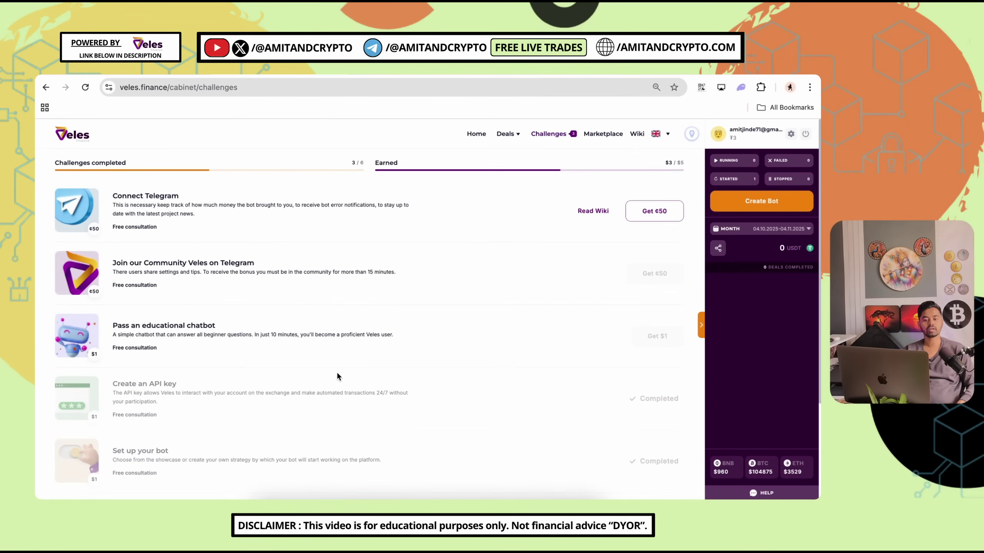
- In the signals marketplace, try creating a bot with Signal order mode, then cancel it
left_click(476, 134)
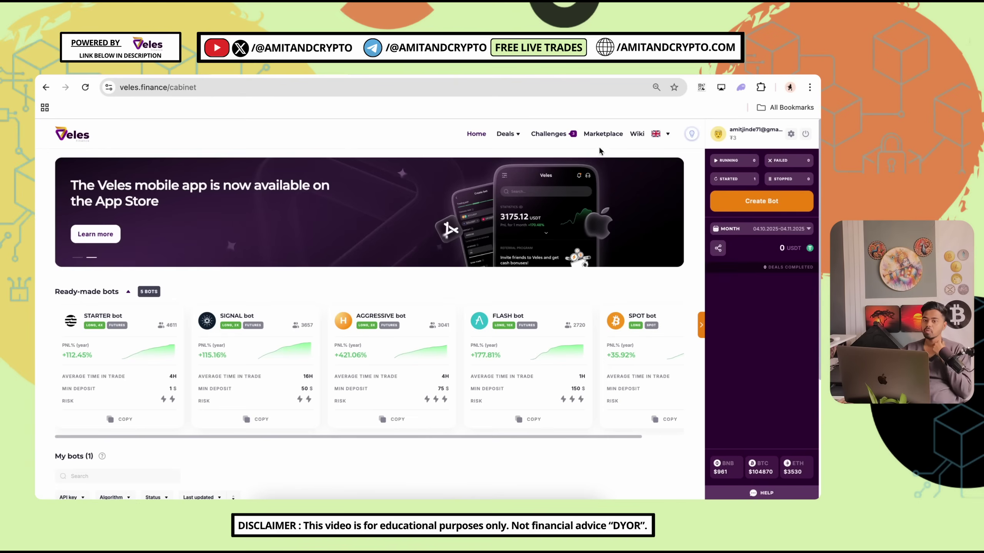
left_click(603, 134)
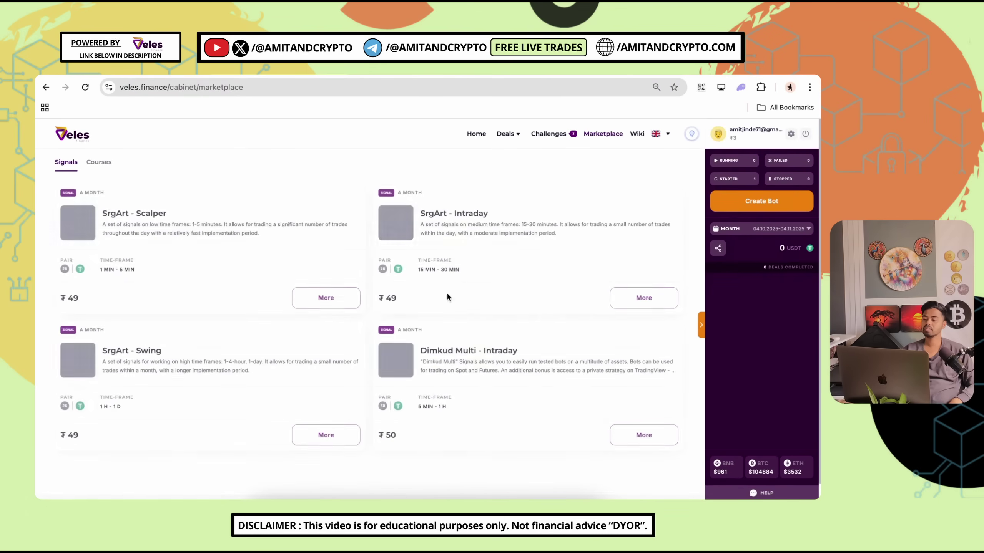
left_click(762, 201)
scroll(639, 351, "down", 3)
scroll(628, 359, "down", 10)
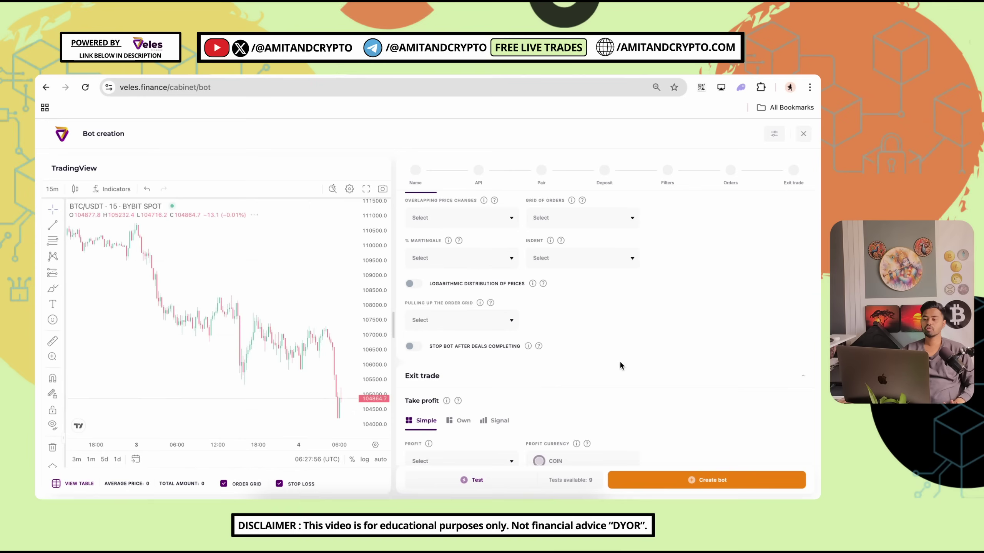
scroll(486, 379, "up", 7)
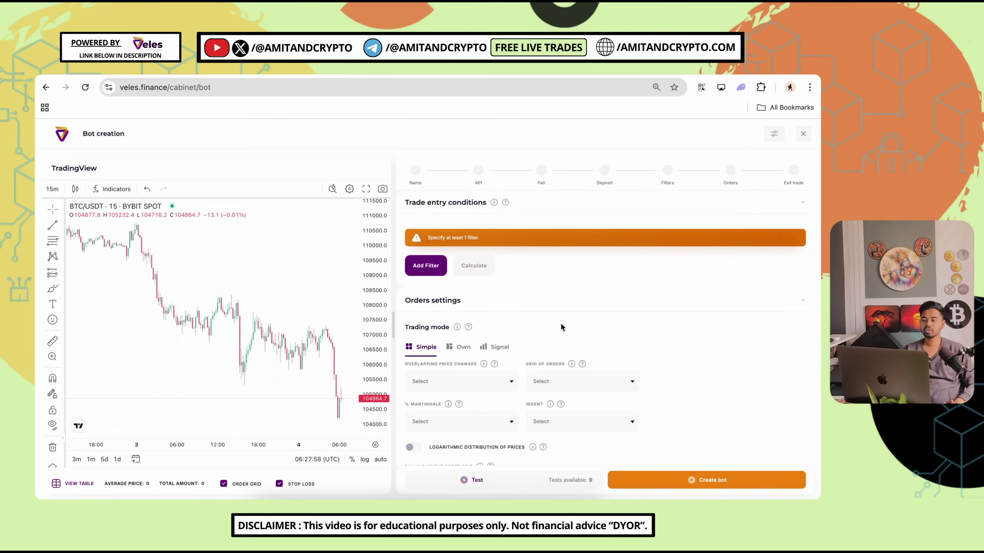
left_click(499, 347)
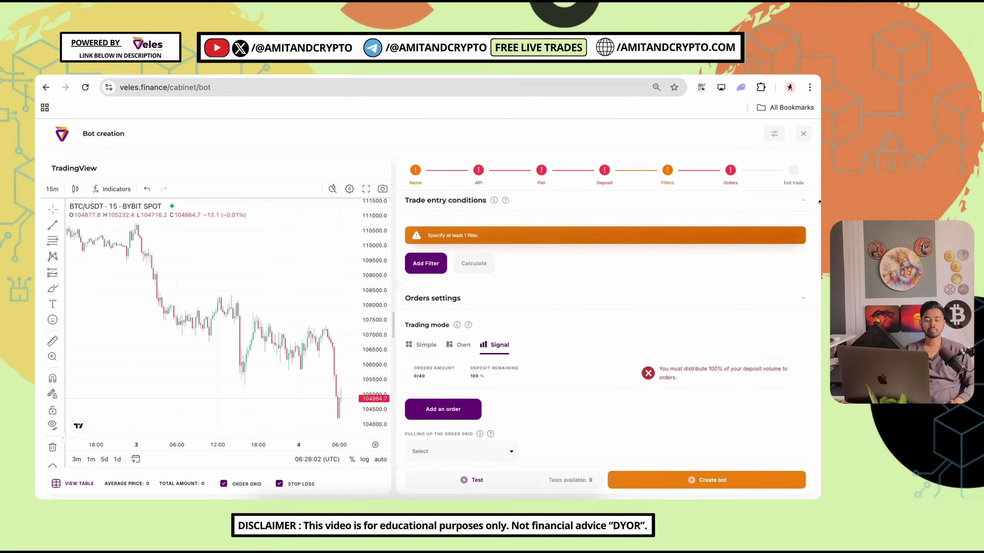
left_click(803, 135)
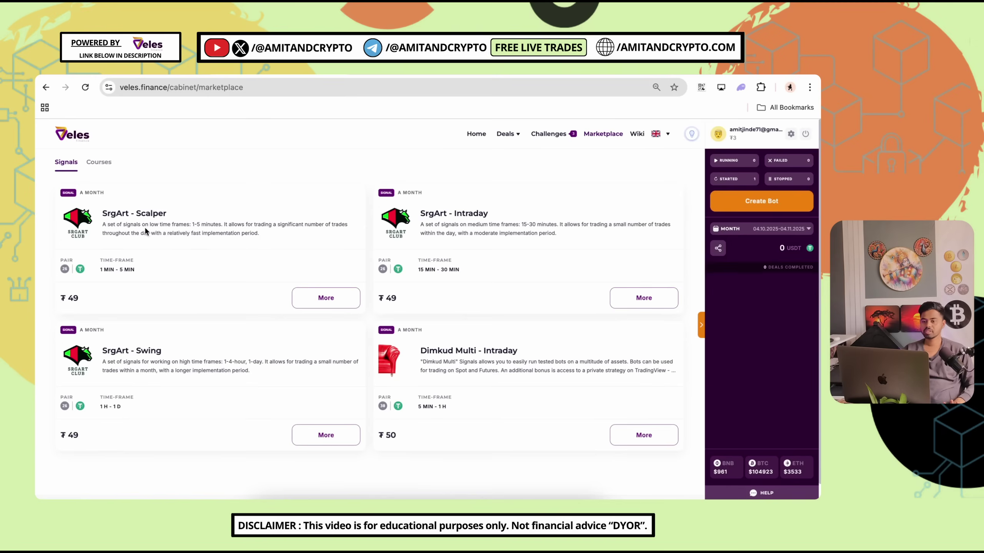
- View the SrgArt - Scalper signal's details and trading pairs, then close them
left_click(324, 301)
scroll(430, 370, "down", 3)
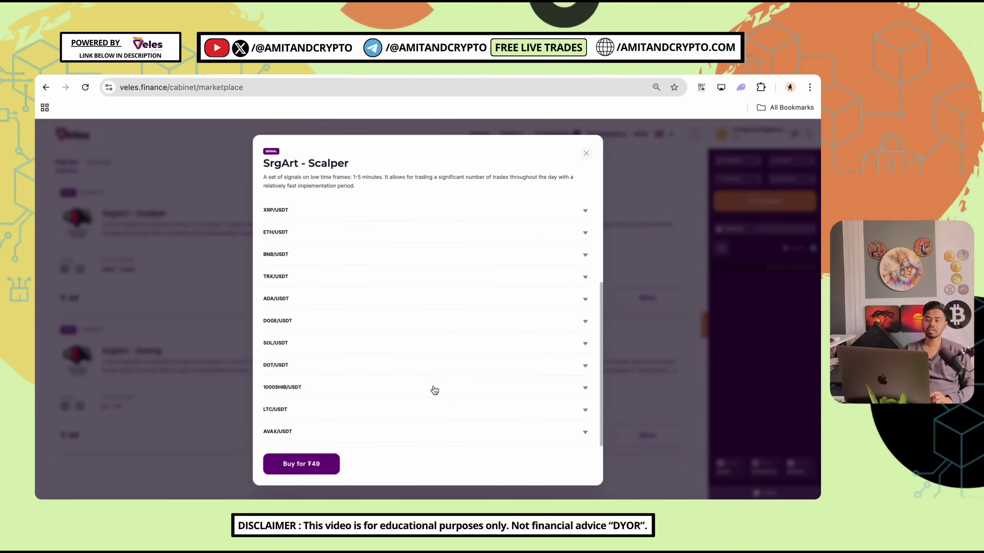
scroll(432, 389, "up", 3)
left_click(175, 330)
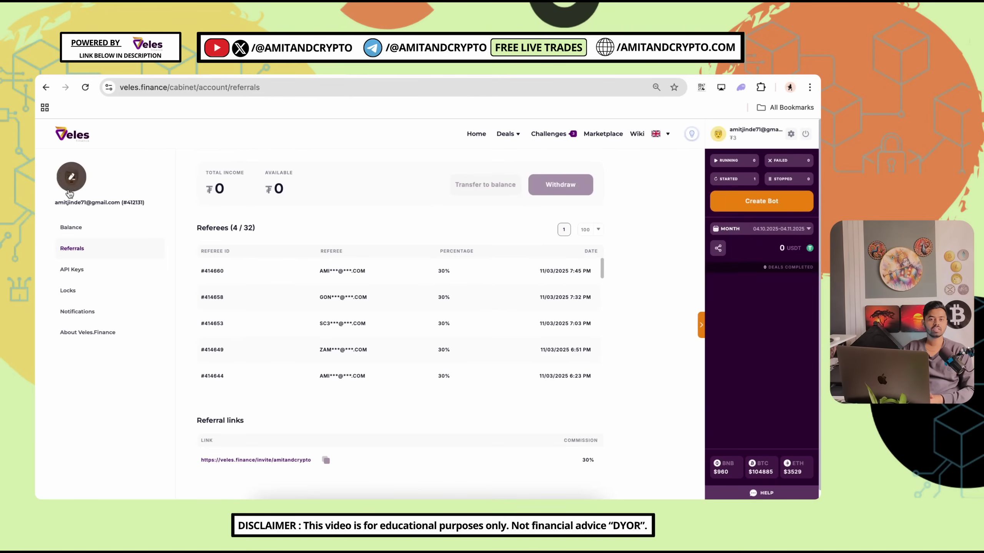
- Return to the cabinet home page using the Veles logo
left_click(78, 137)
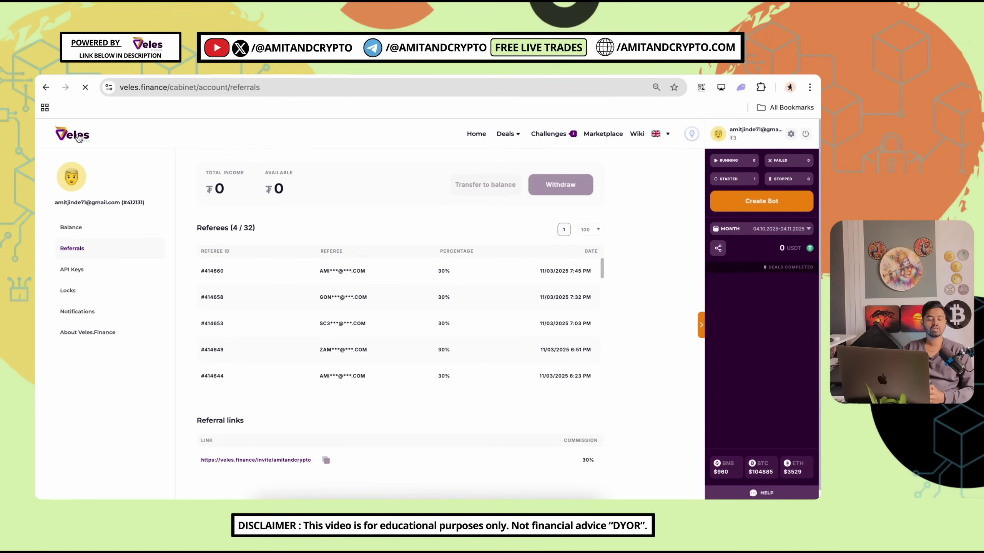